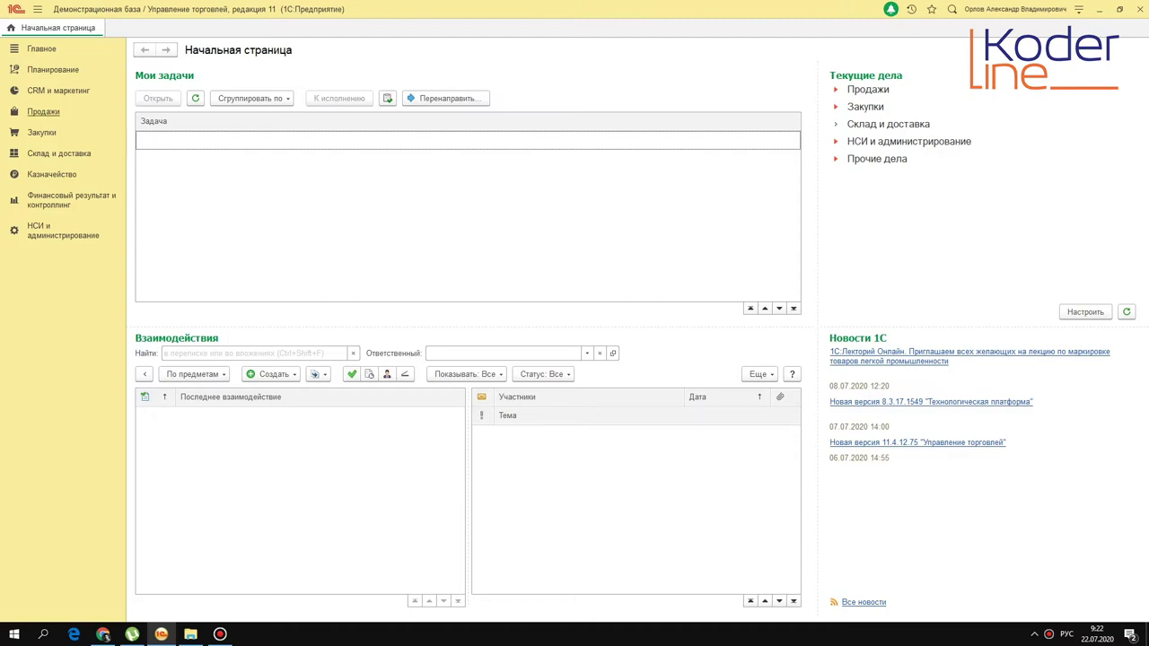
Open the list of all sales documents and create a new goods and services sale document with the operation Реализация
left_click(36, 112)
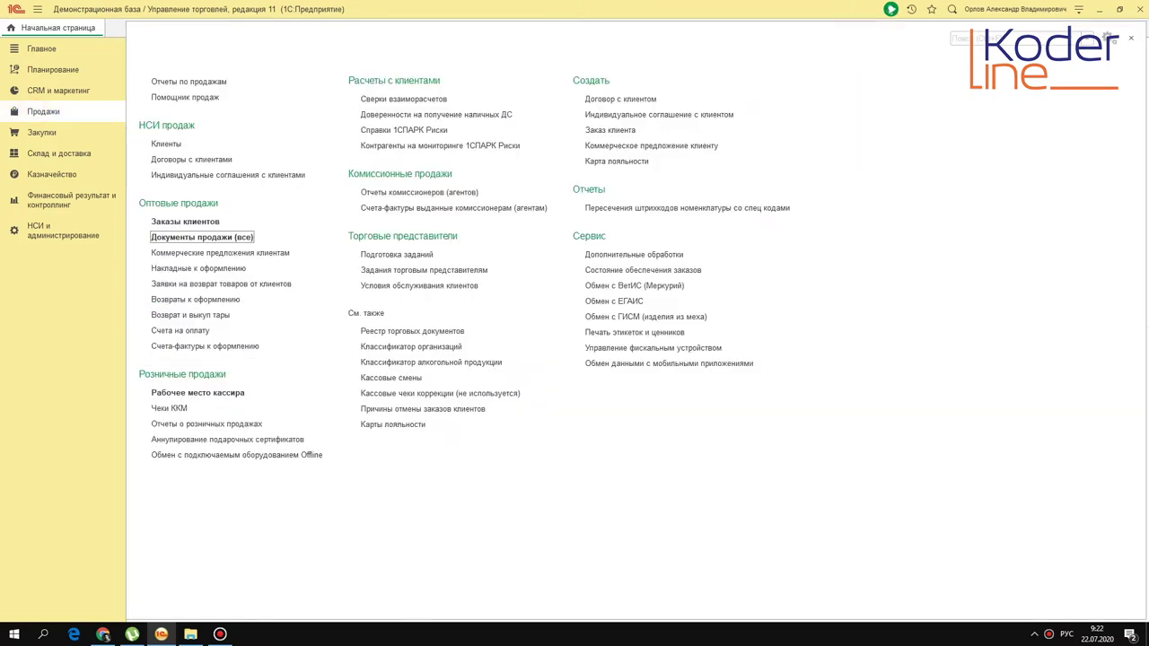
left_click(215, 238)
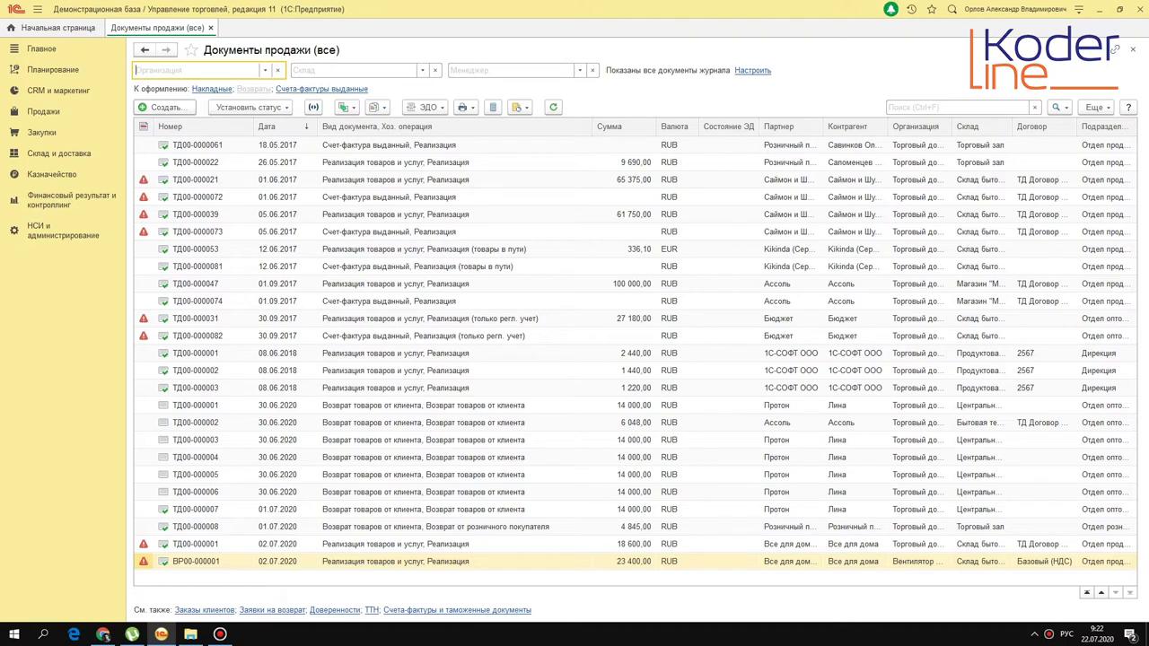
left_click(164, 106)
left_click(503, 335)
double_click(521, 331)
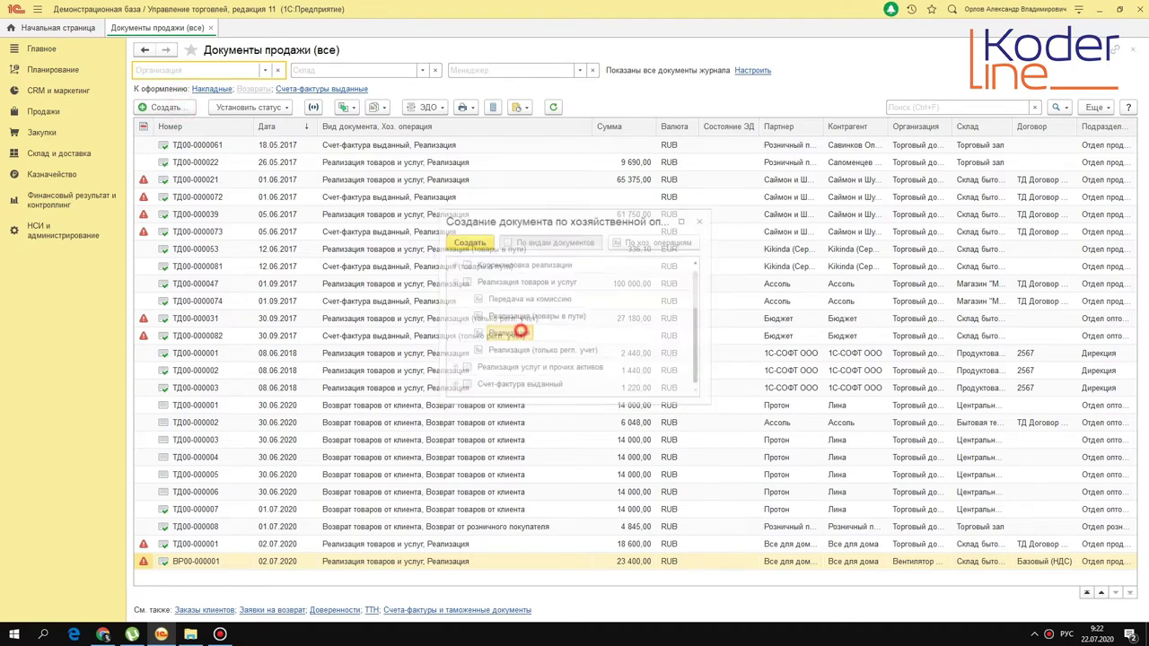
Set the sale's client to Все для дома Магазин and its contract to ТД Договор с сетевыми магазинами М-78
left_click(323, 199)
left_click(306, 221)
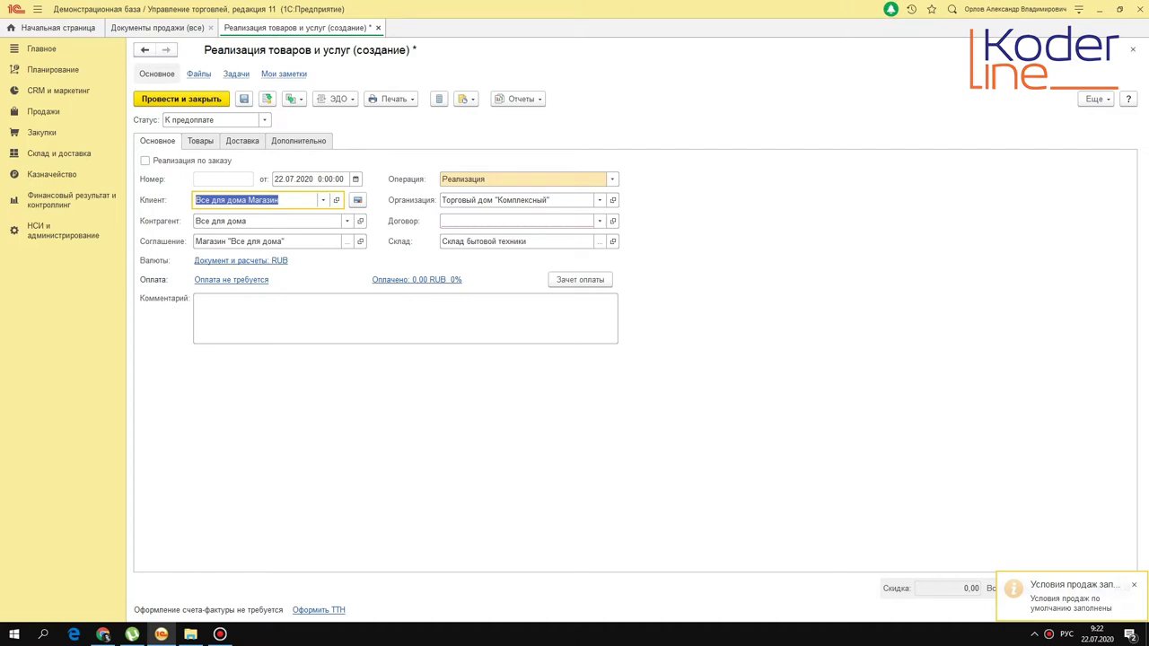
left_click(598, 220)
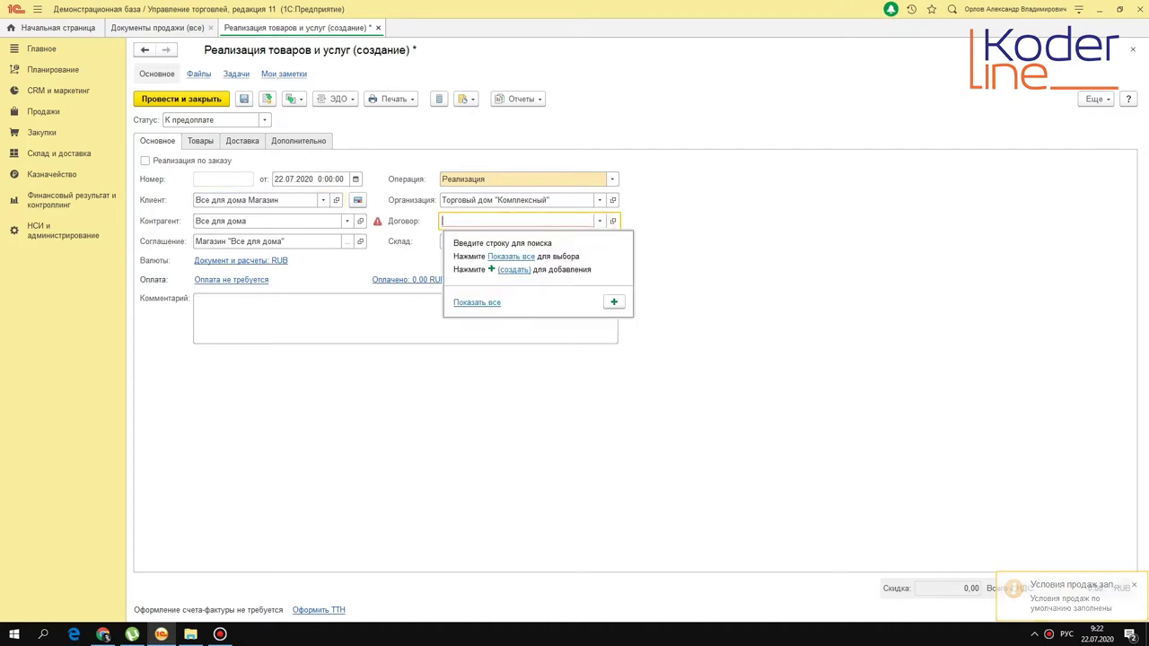
left_click(477, 301)
left_click(453, 239)
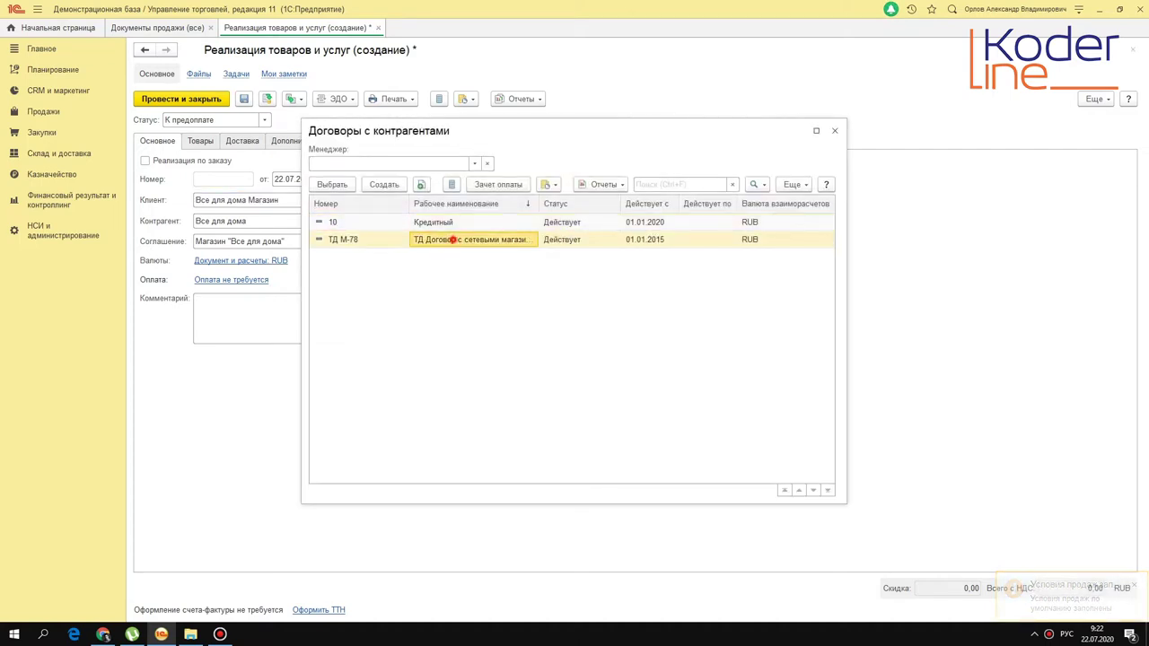
double_click(453, 239)
Set the sale document's warehouse to Склад телевизоров
left_click(525, 241)
type("скоа")
key("Down")
key("Return")
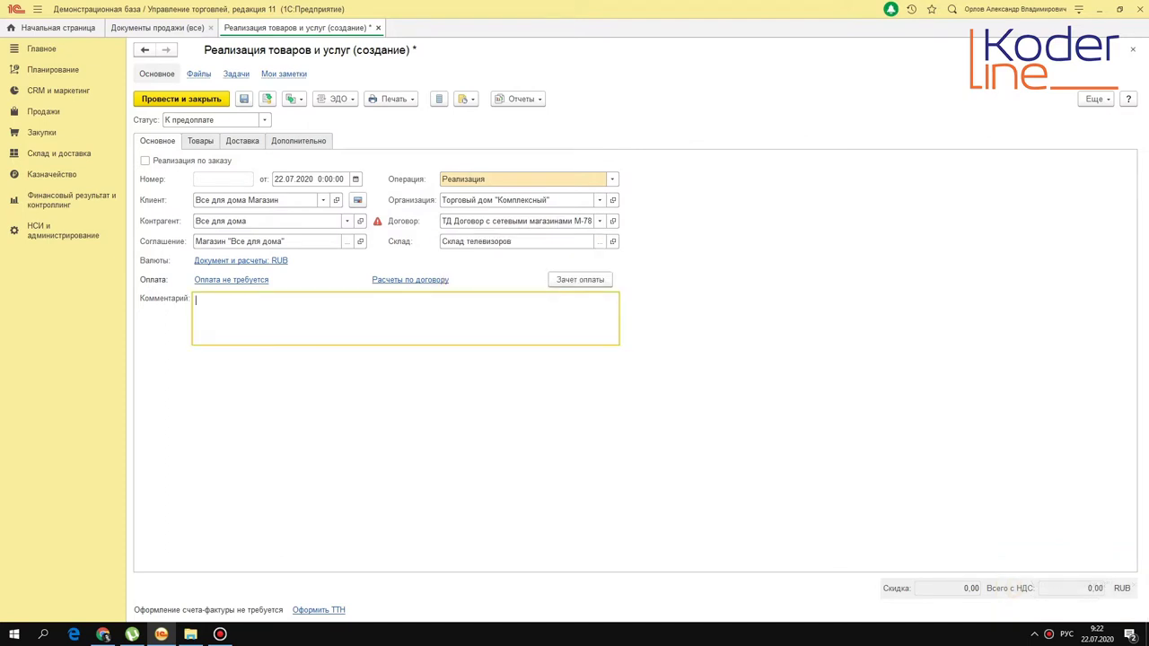
Add a goods row to the sale and open the Телевизор LG item card for editing from the item selection
left_click(199, 141)
key("Insert")
key("F4")
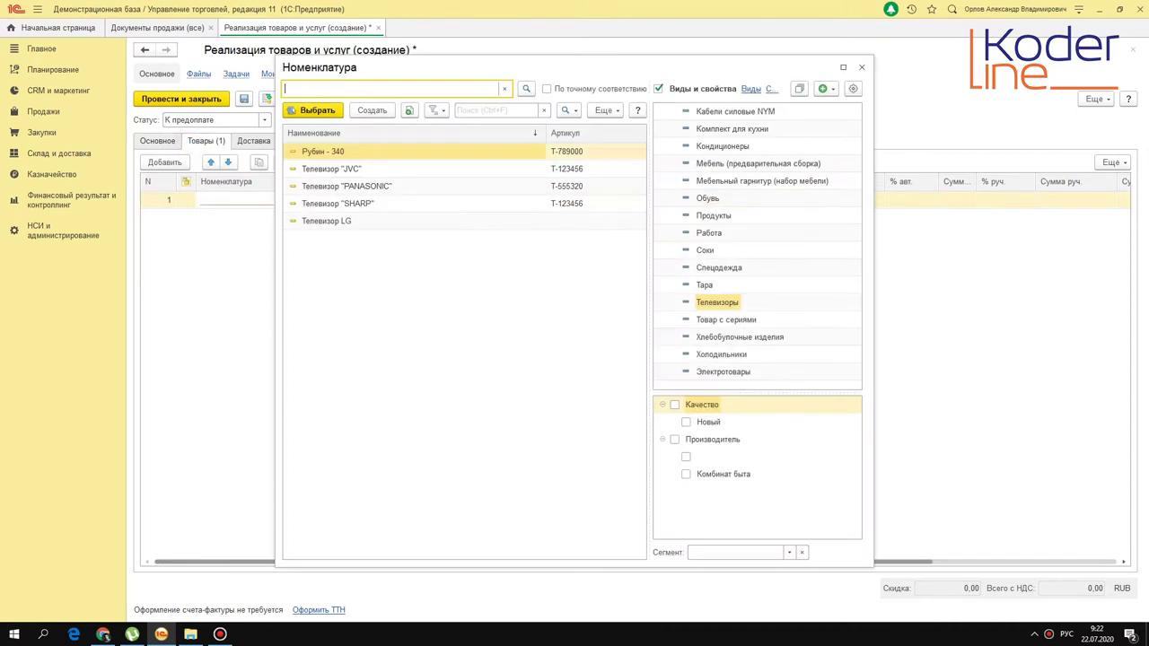
left_click(364, 221)
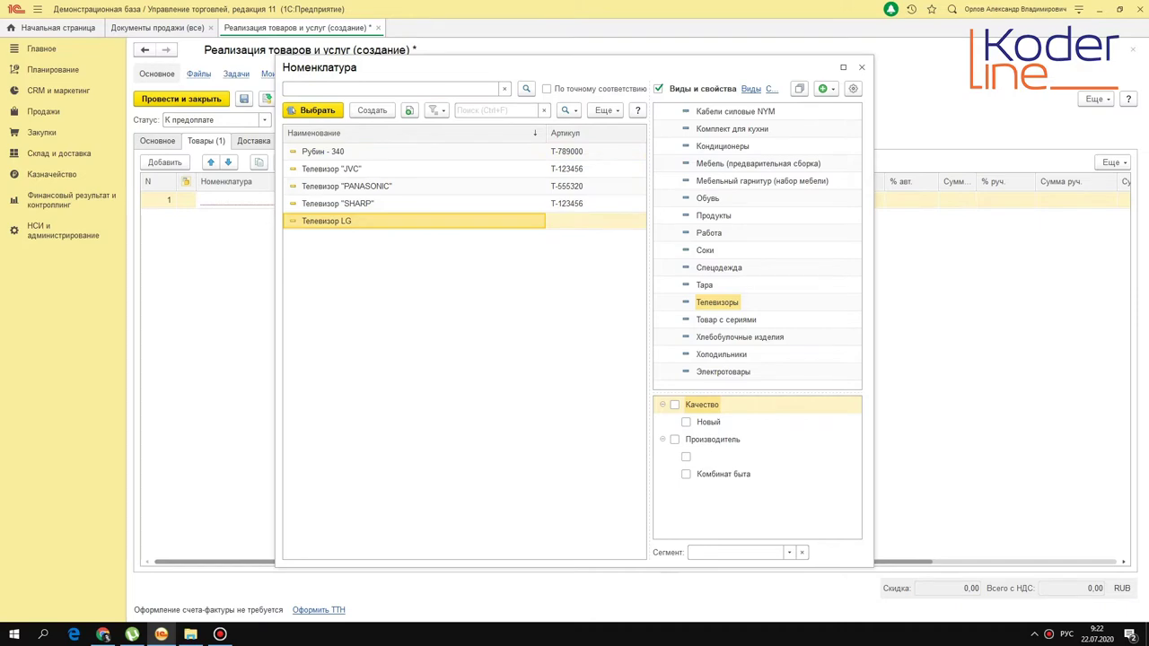
key("F2")
left_click(499, 201)
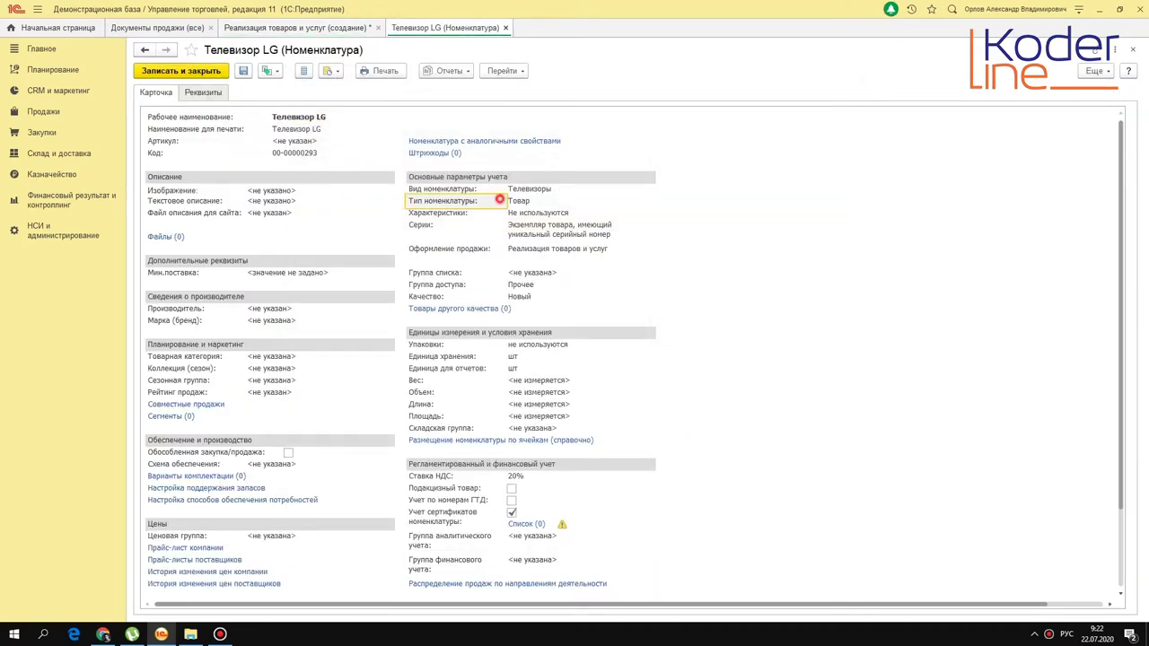
Keep certificate accounting enabled in the item's regulated and financial accounting settings, save the item and open its certificate list
left_click(420, 379)
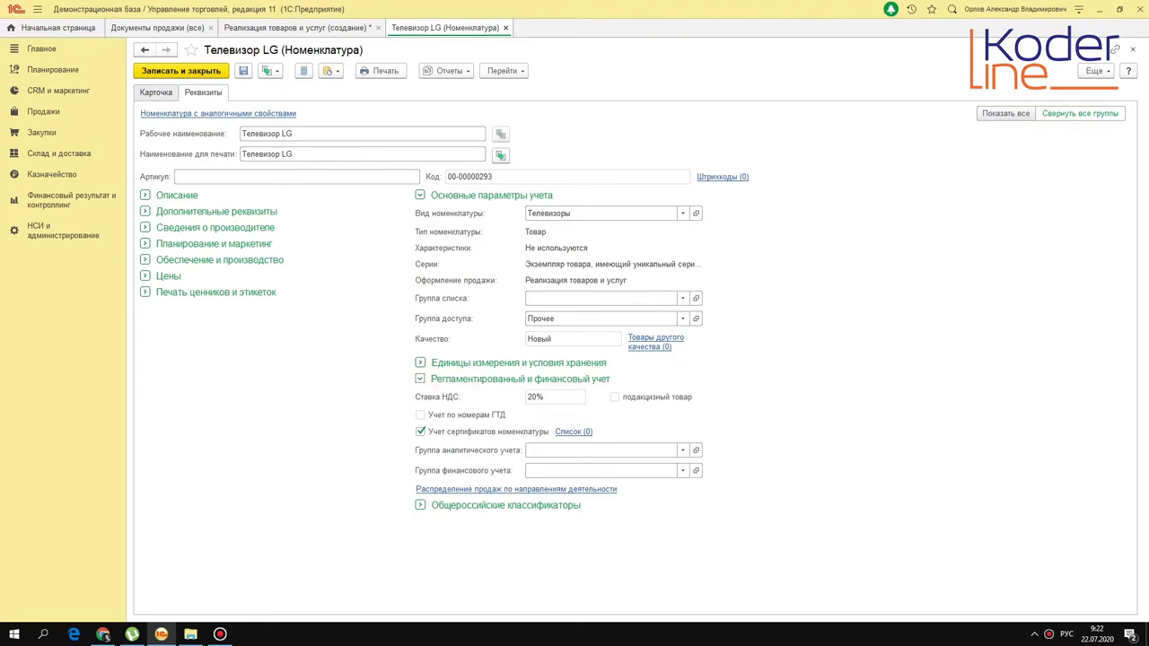
left_click(420, 431)
left_click(420, 431)
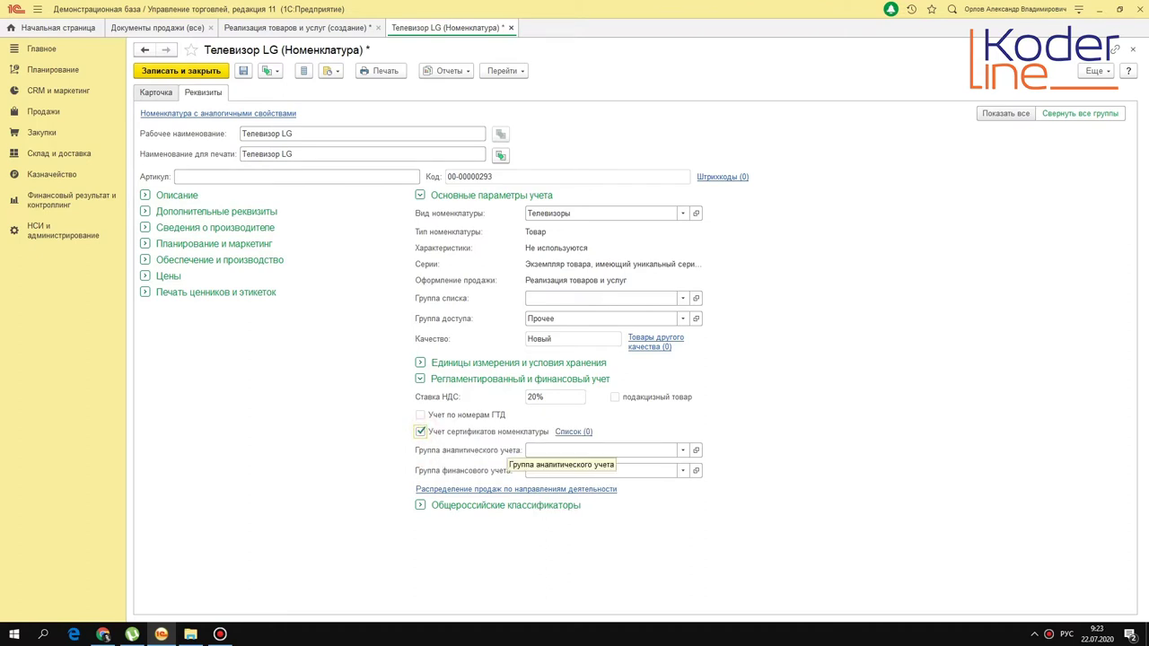
left_click(420, 431)
left_click(420, 431)
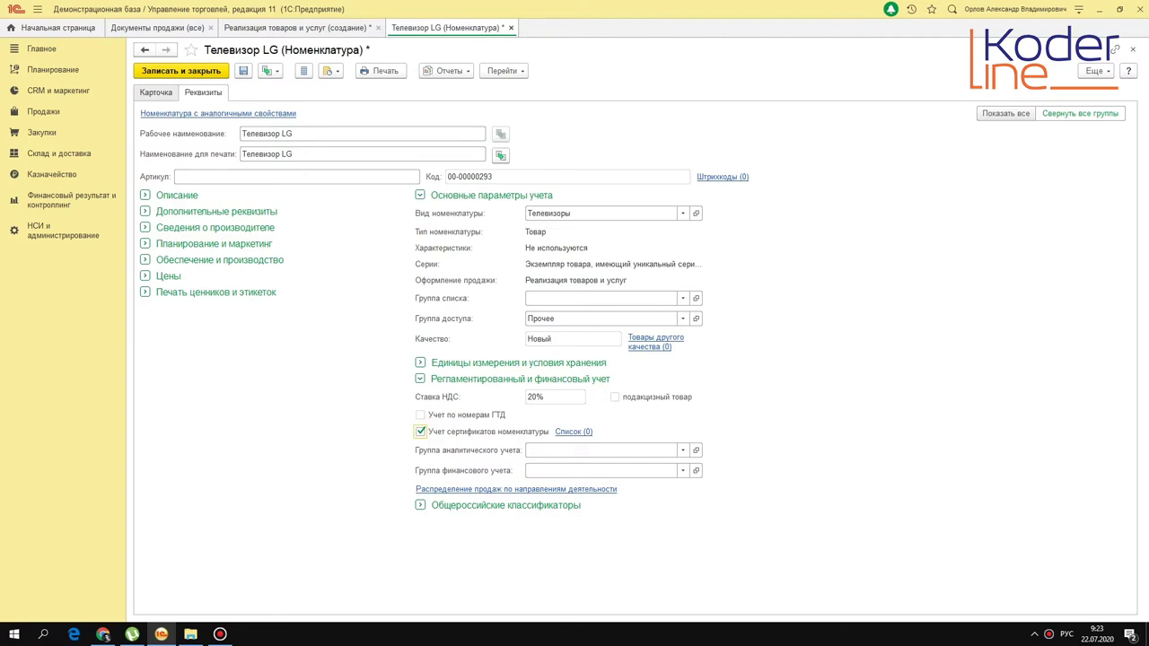
left_click(573, 431)
left_click(648, 341)
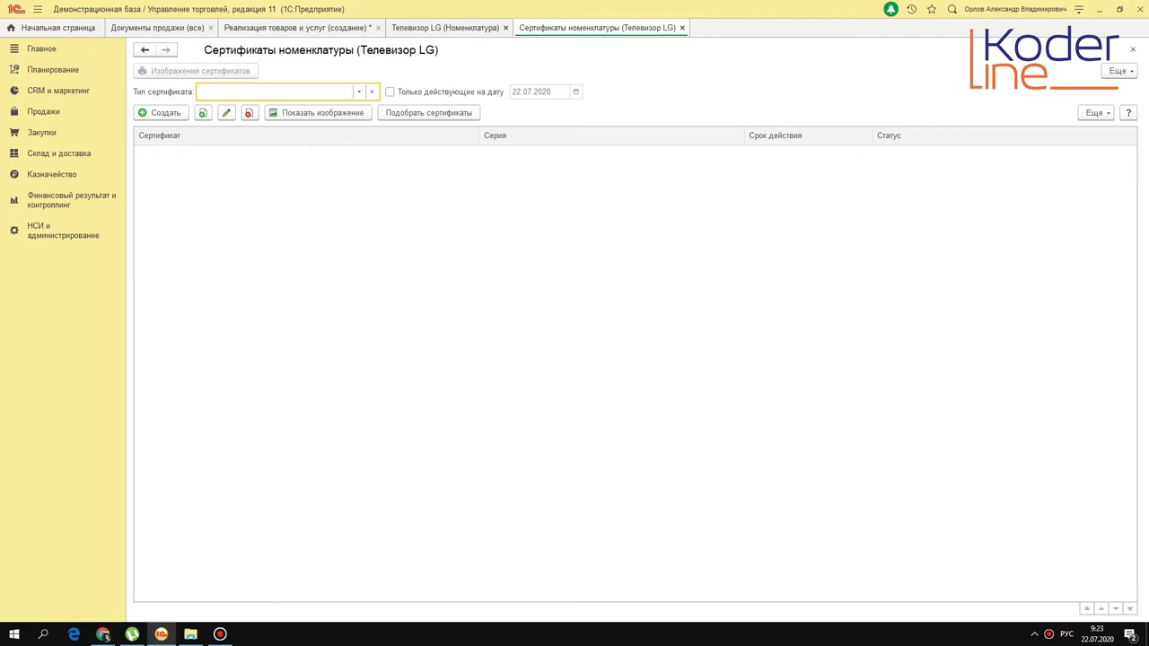
Create a new certificate for Телевизор LG and set its type to Сертификат соответствия
key("Insert")
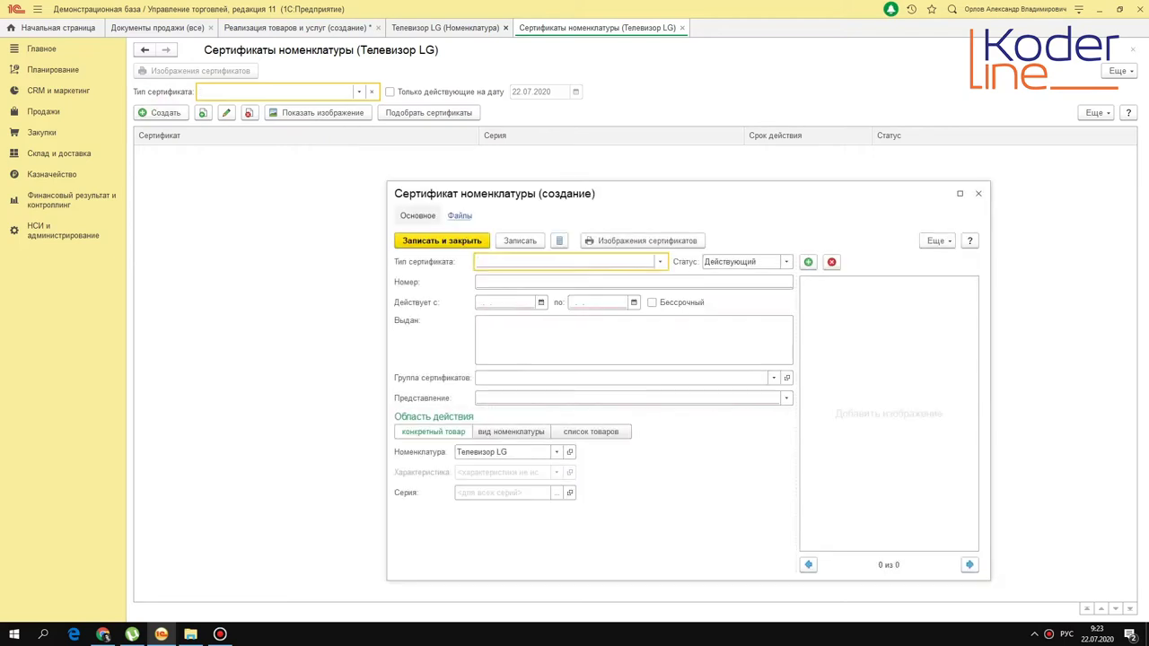
key("F4")
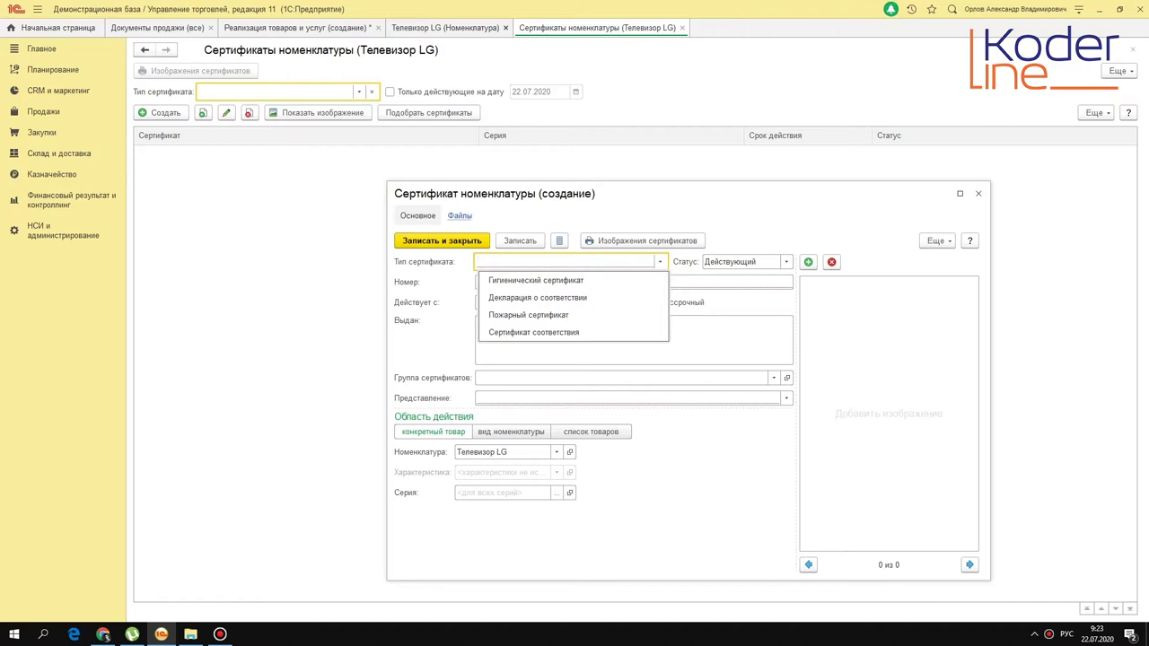
key("Down")
key("Down")
key("Down")
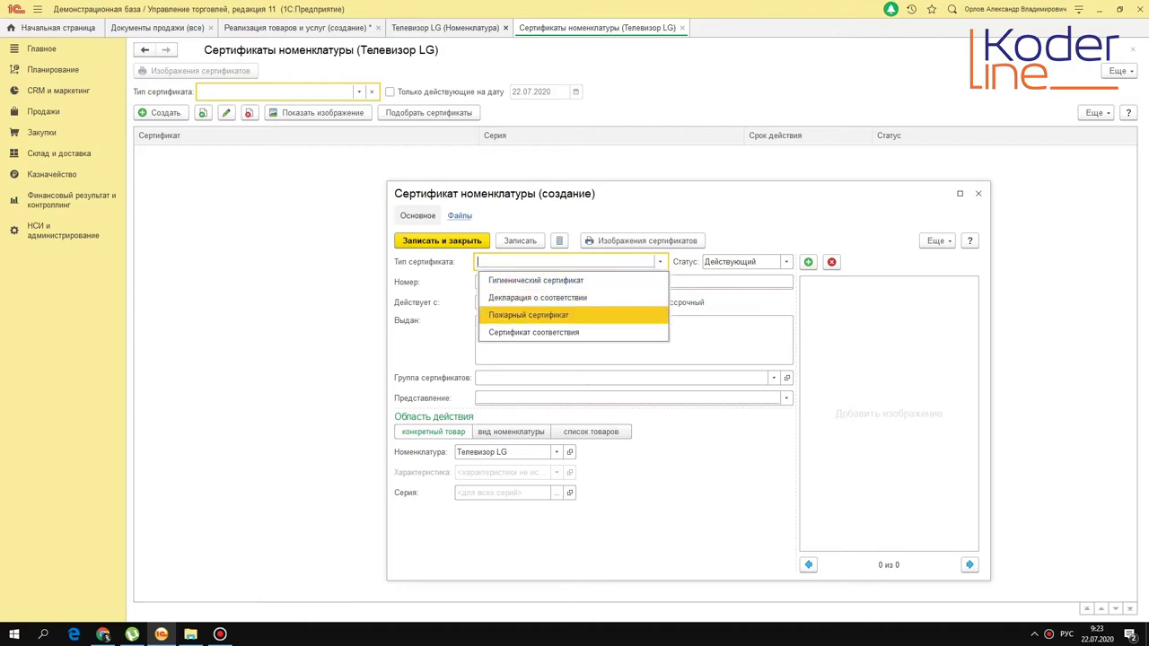
key("Down")
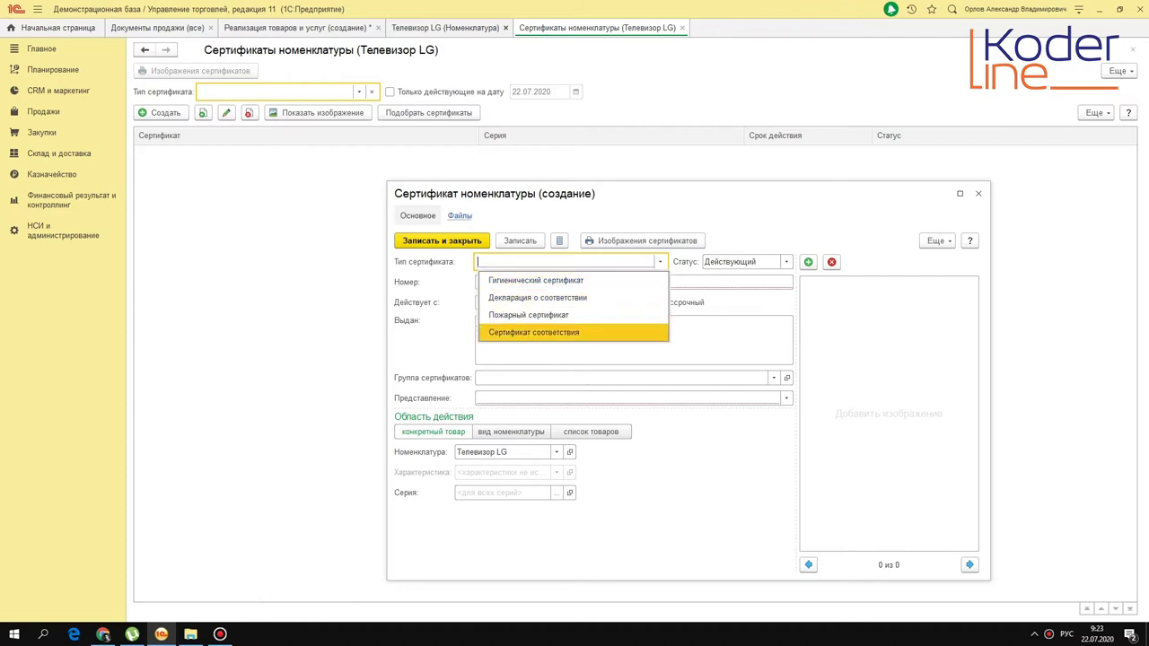
left_click(572, 333)
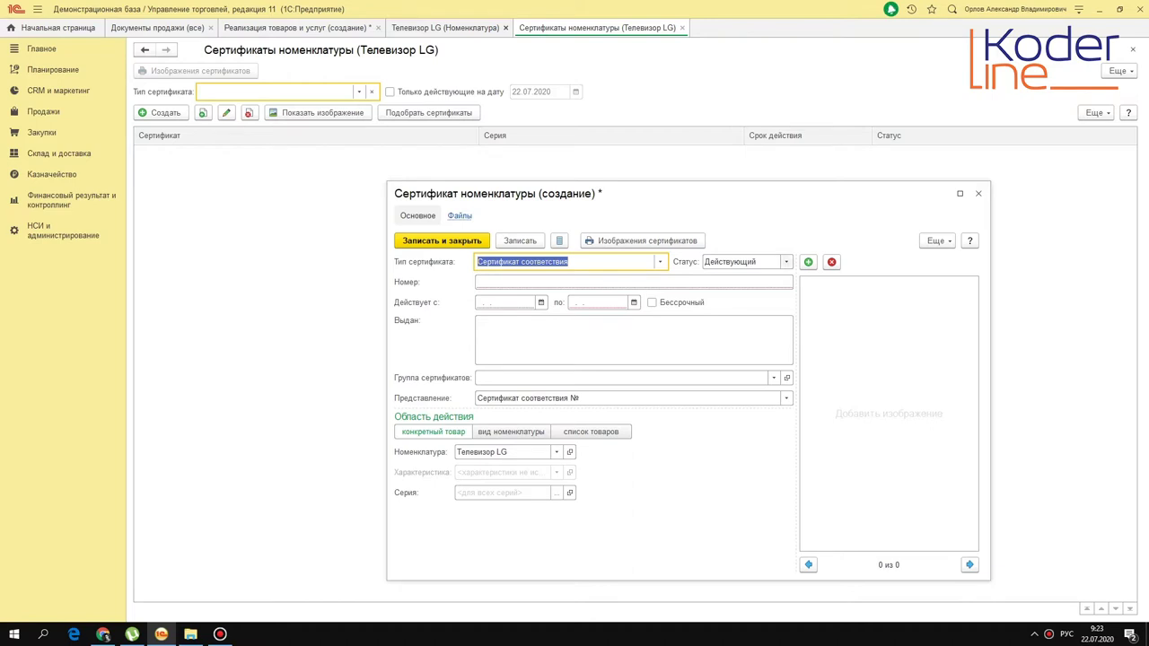
Examine the new certificate's status, number, validity dates and scope options, including the product list scope
left_click(786, 261)
left_click(786, 261)
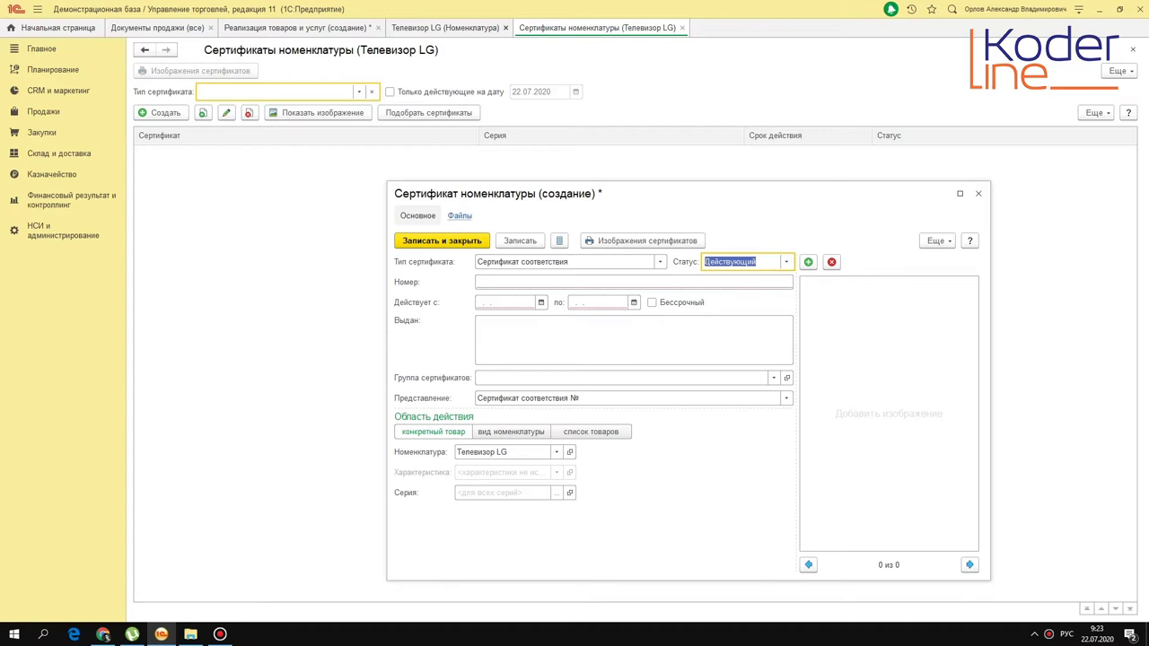
key("Tab")
key("Tab")
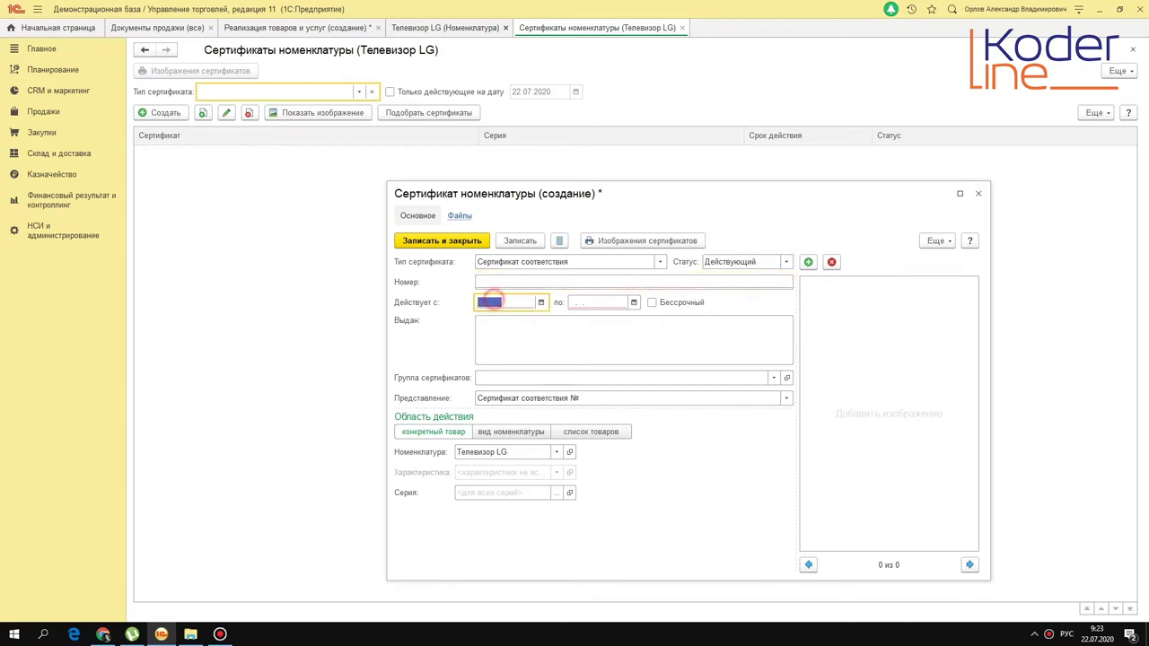
key("Tab")
key("Tab")
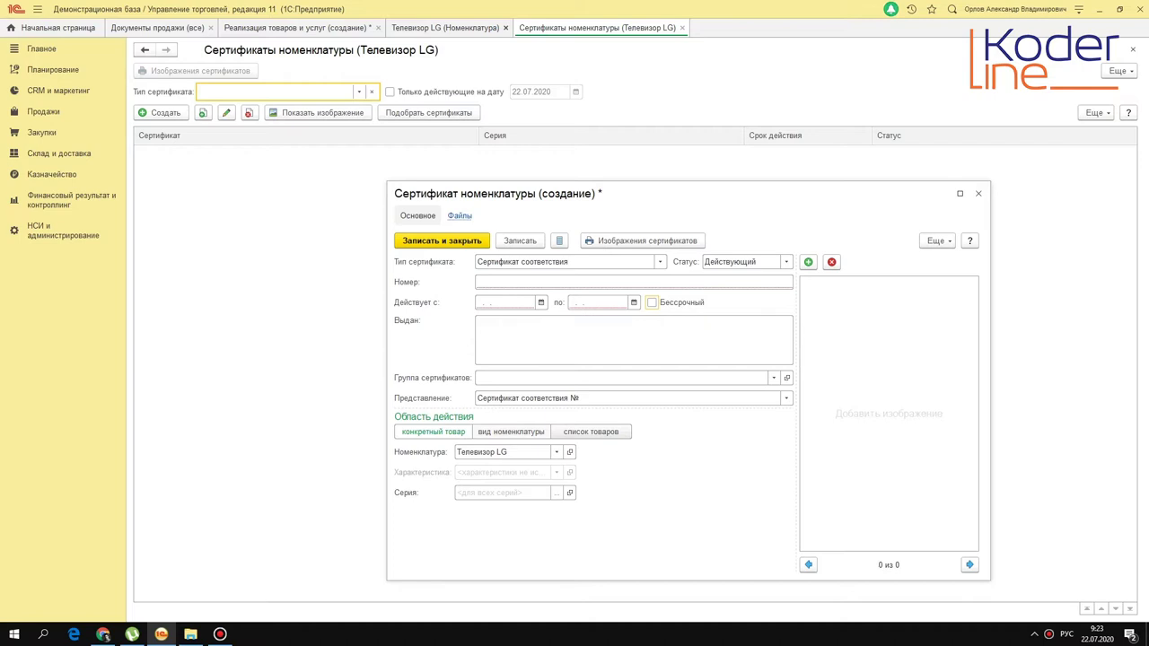
left_click(590, 431)
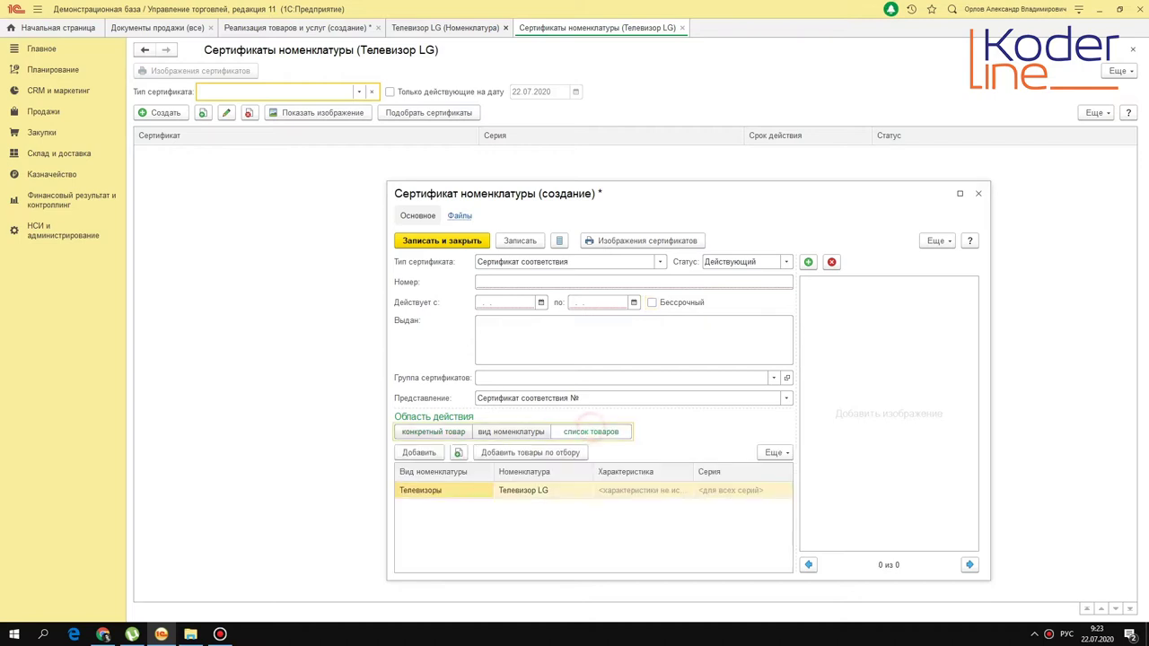
left_click(433, 432)
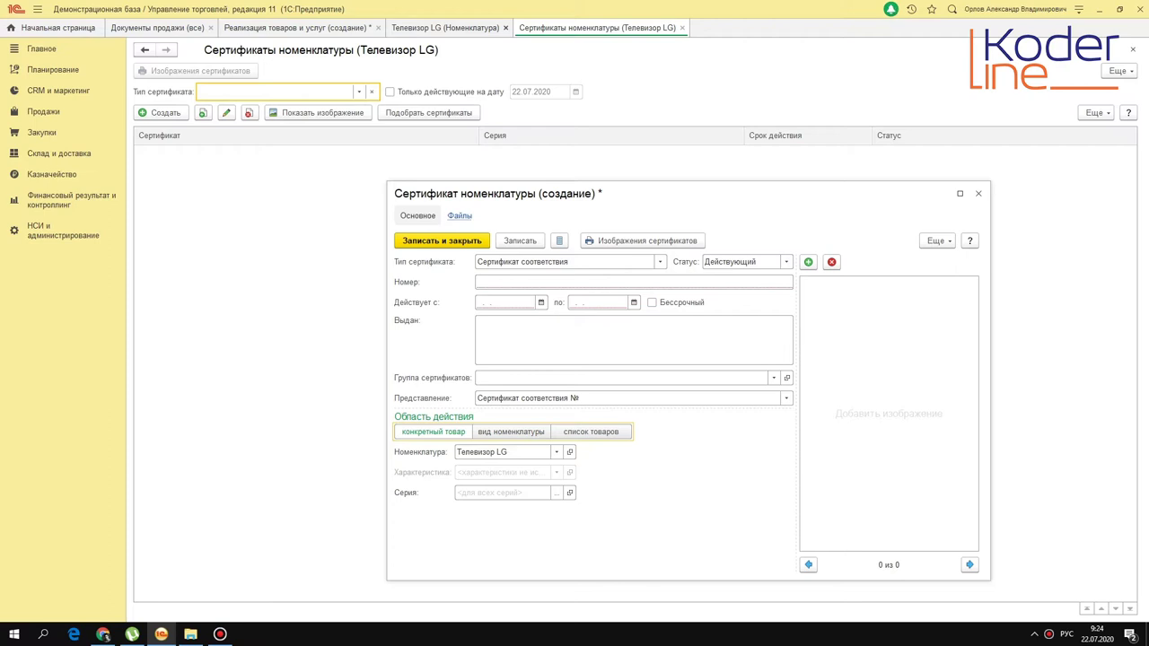
left_click(886, 377)
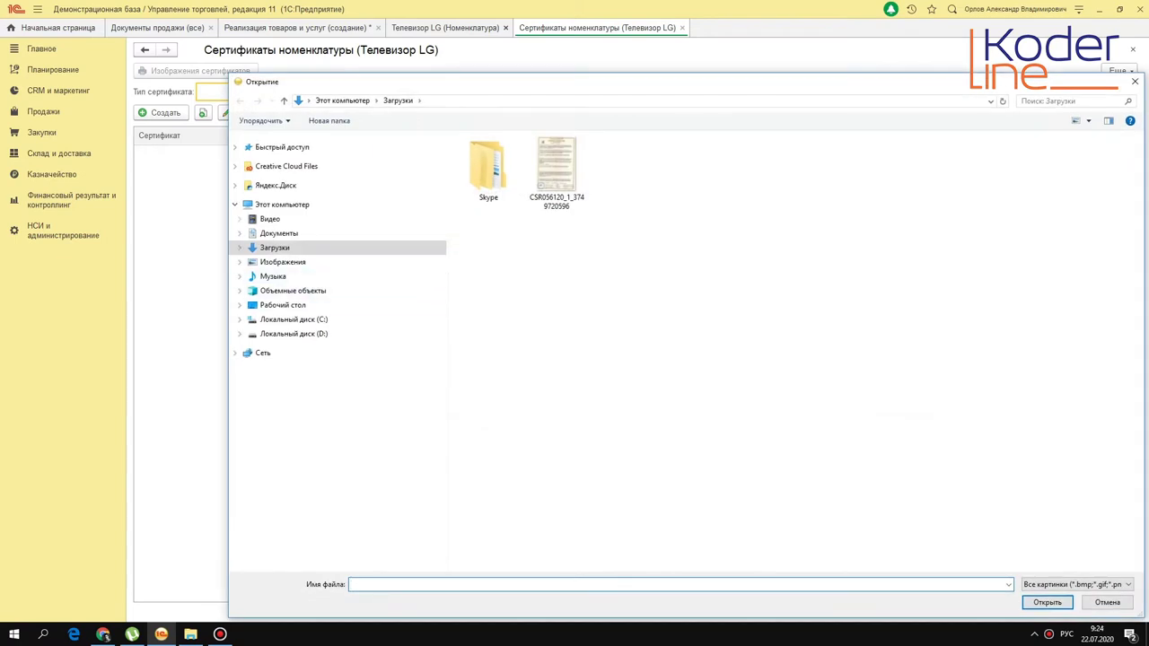
left_click(556, 170)
double_click(567, 172)
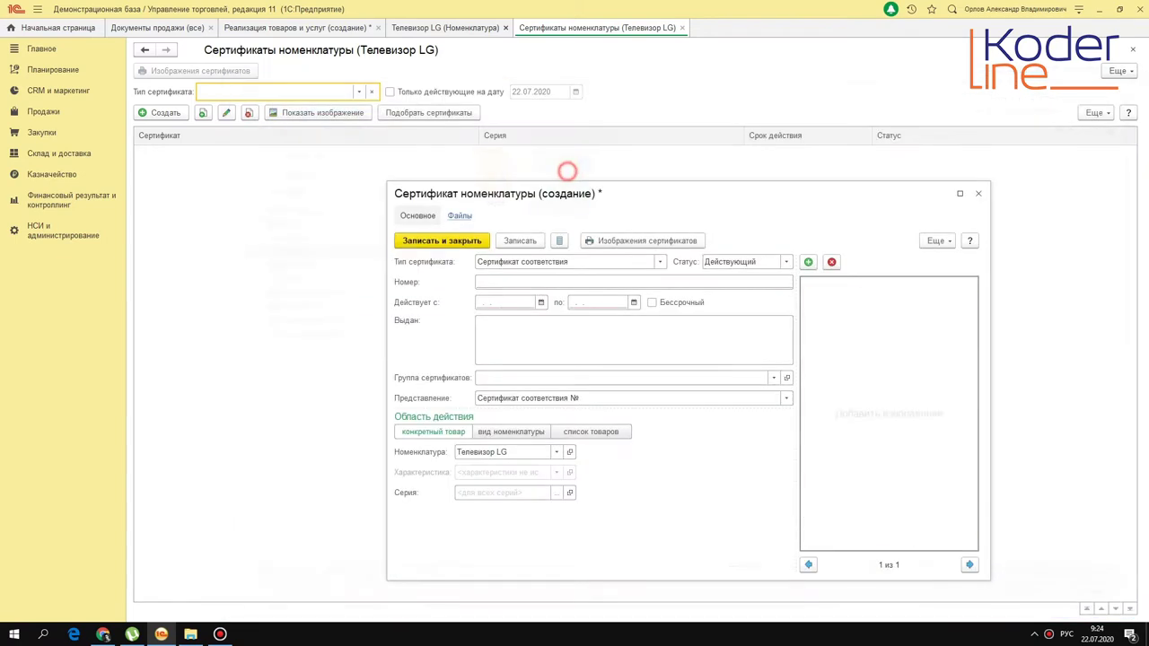
right_click(890, 369)
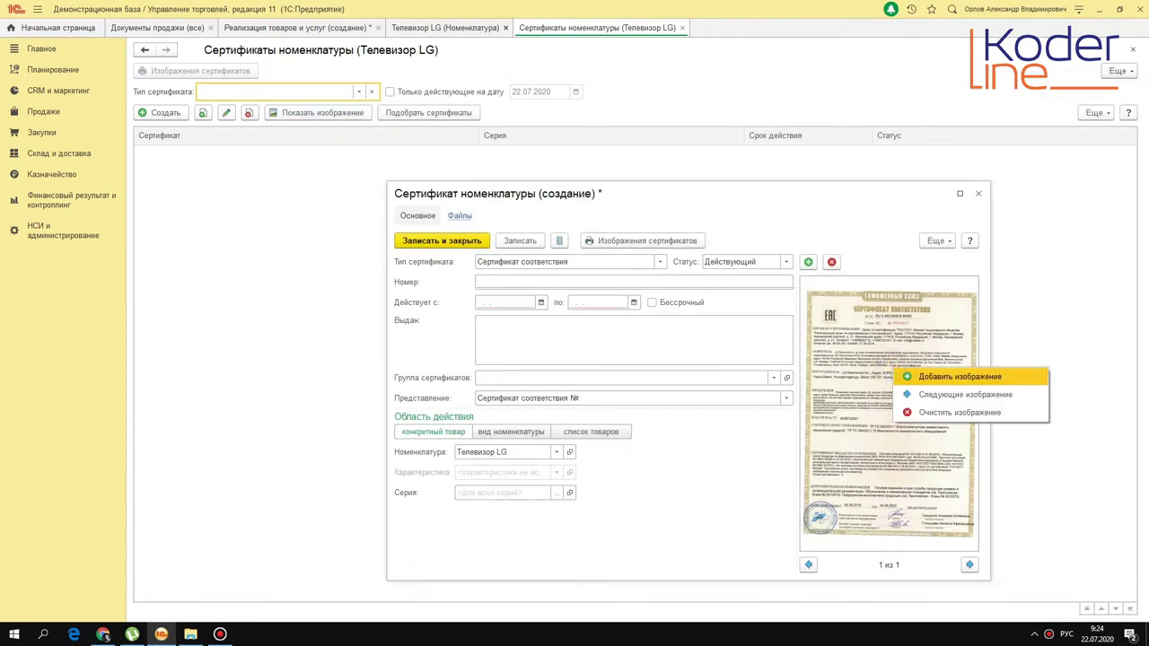
left_click(857, 352)
double_click(857, 352)
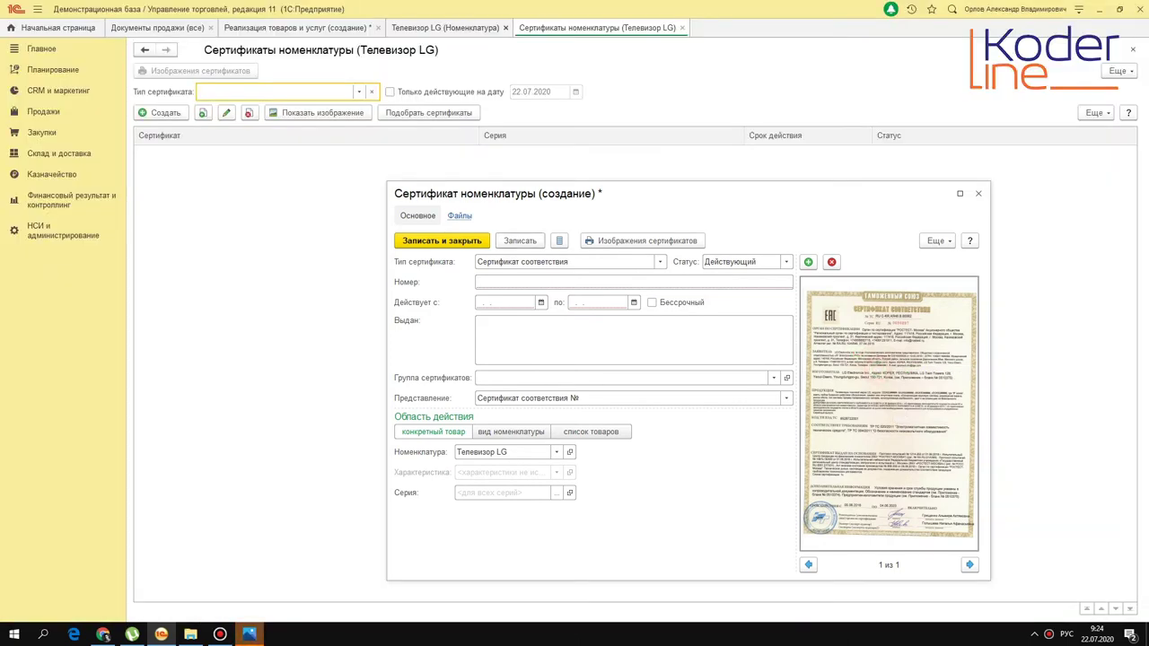
Try to save the certificate, move its form beside the opened image and set the number to RU 0966297
left_click(519, 240)
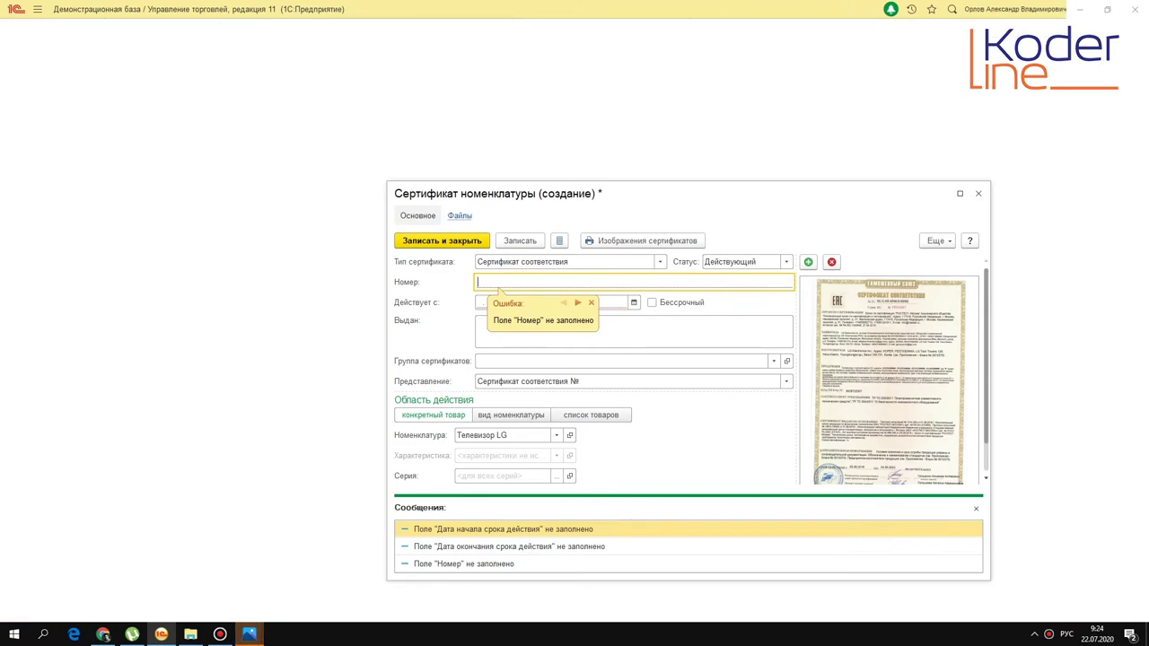
left_click(975, 508)
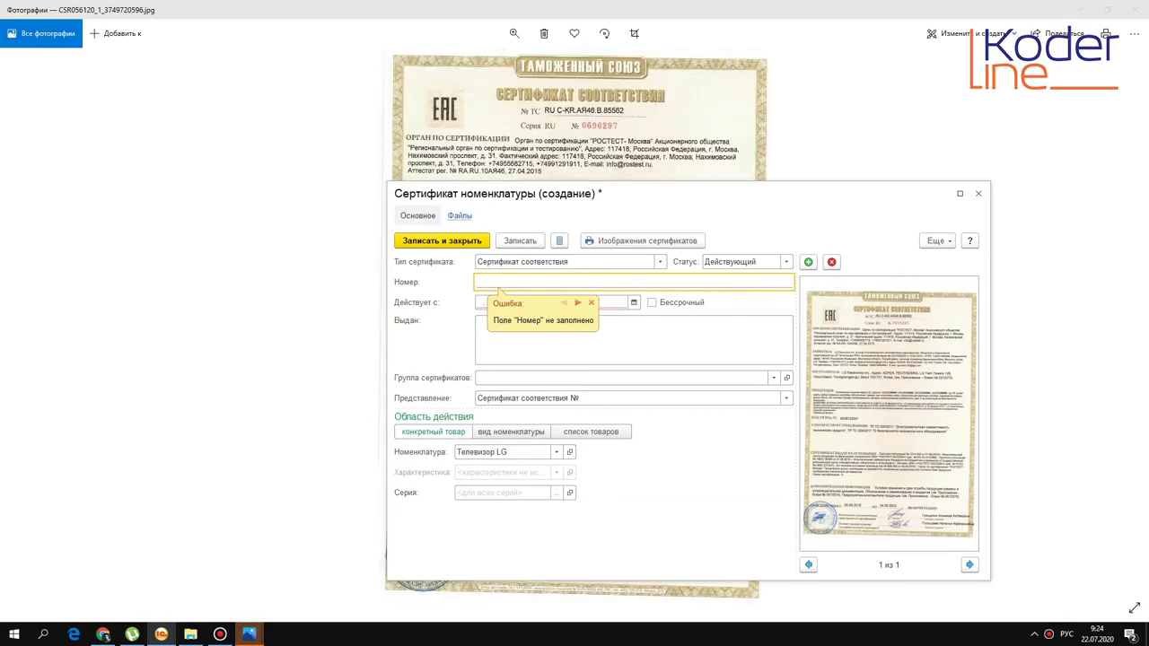
left_click_drag(658, 191, 974, 202)
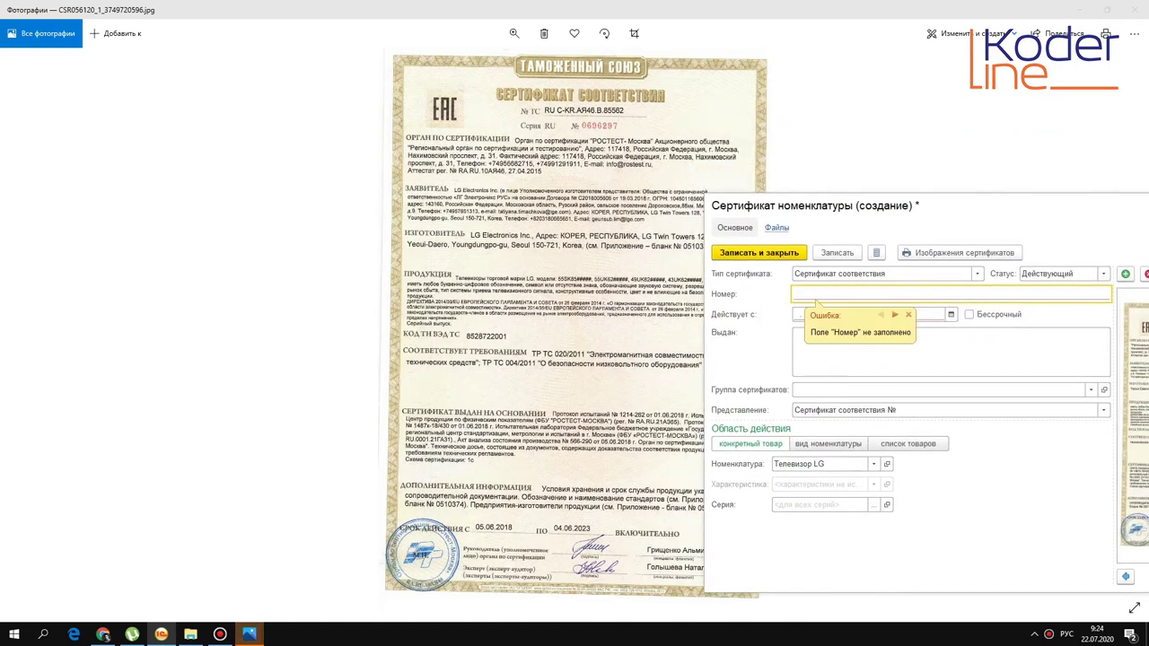
key("alt+shift")
type("RU")
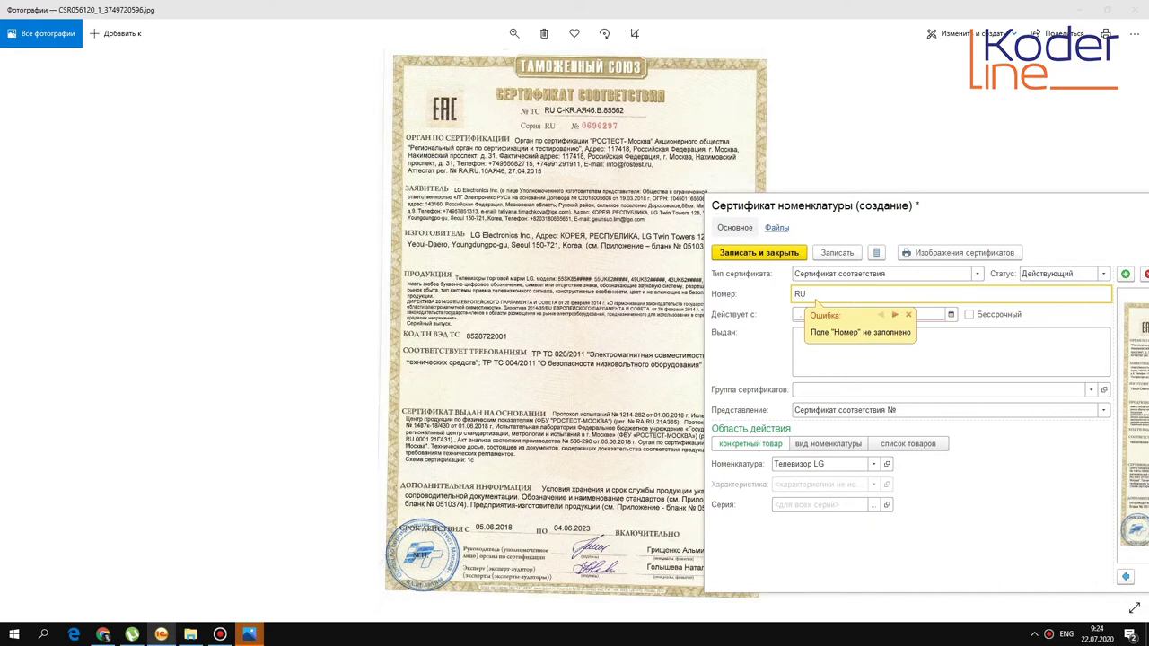
type(" 0966297")
left_click(753, 338)
Set the certificate's validity period from 05.06.2018 to 04.06.2023, consulting the dates on the attached image
left_click(794, 313)
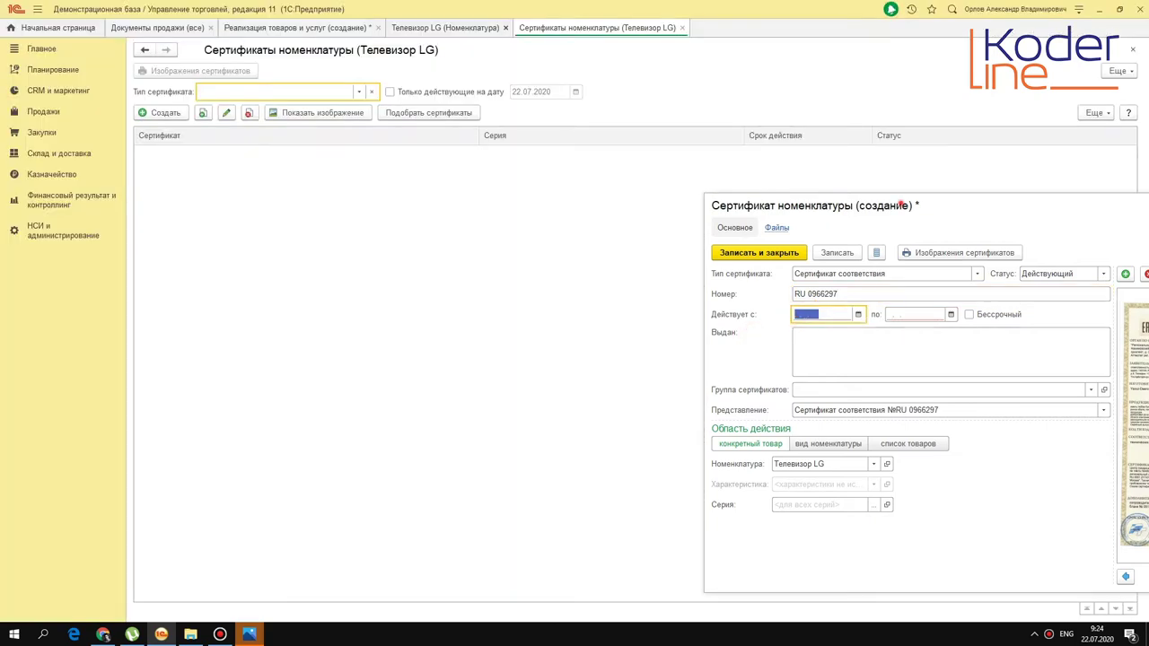
double_click(983, 395)
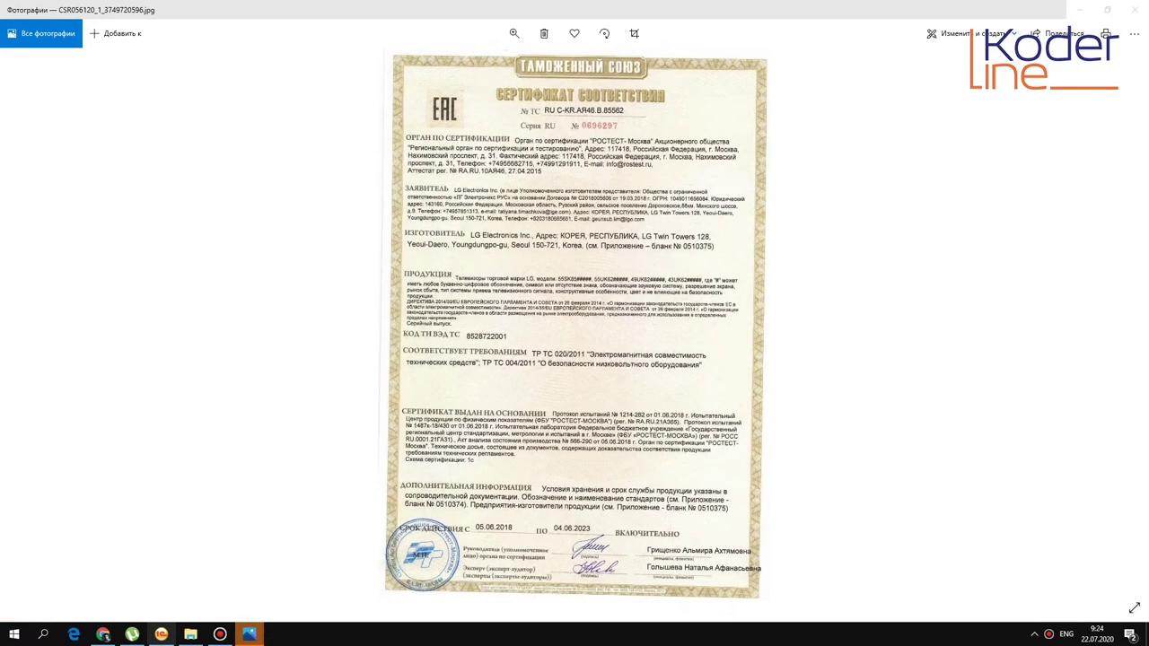
left_click(160, 635)
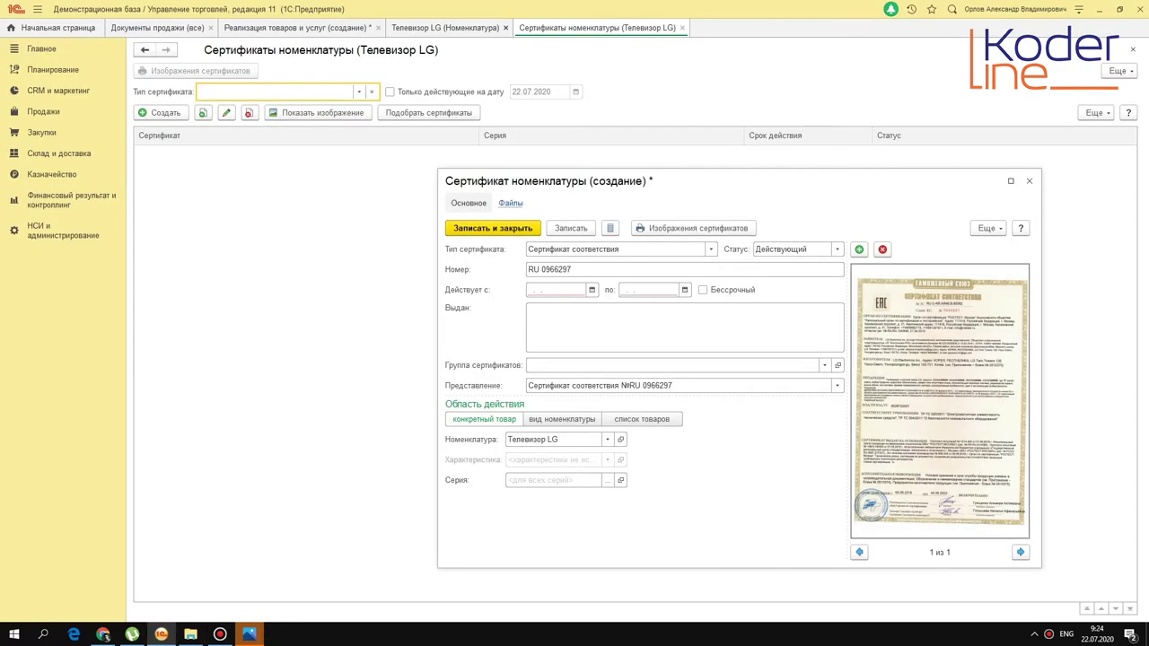
mouse_move(248, 634)
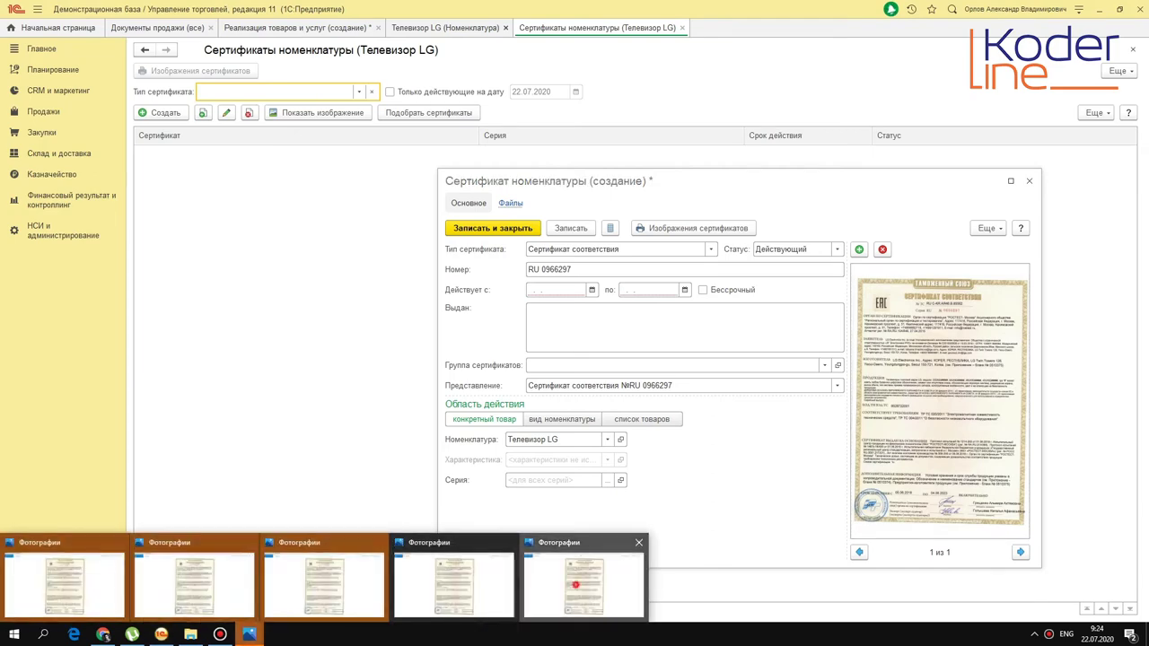
left_click(576, 585)
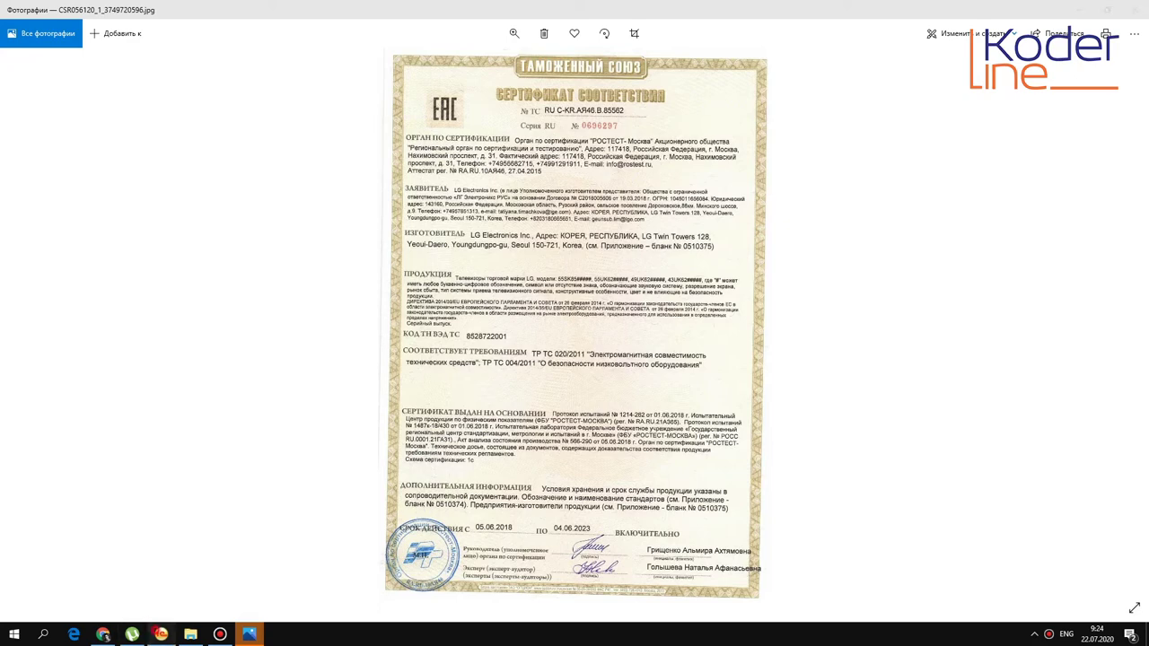
left_click(161, 634)
left_click(543, 289)
type("0")
type("5.06.2018")
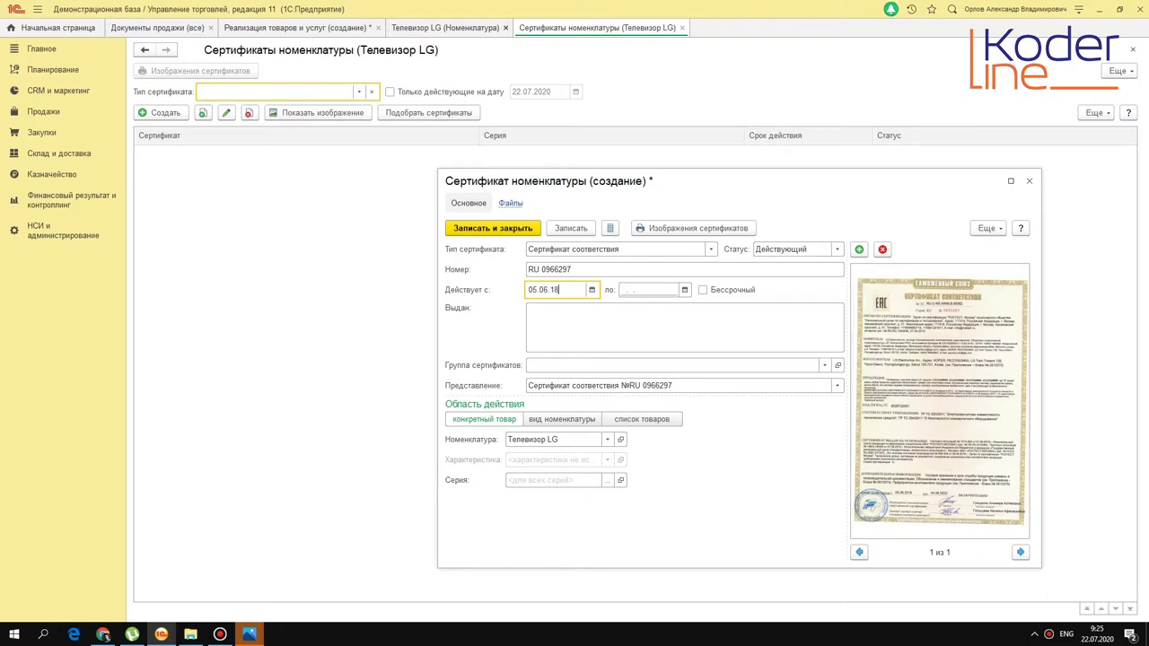
key("Tab")
type("04062023")
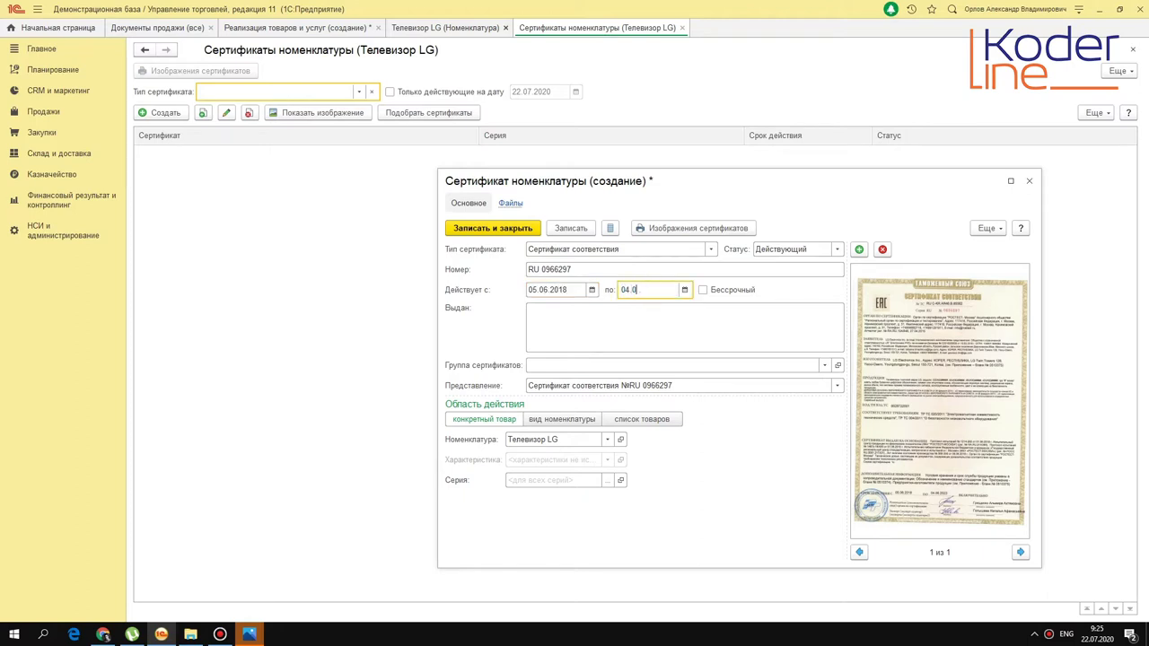
key("Tab")
Enter Орган по сертификации "РОСТЕСТ-Москва" as the certificate's issuing body, checking it against the image, and save the certificate
left_click(556, 314)
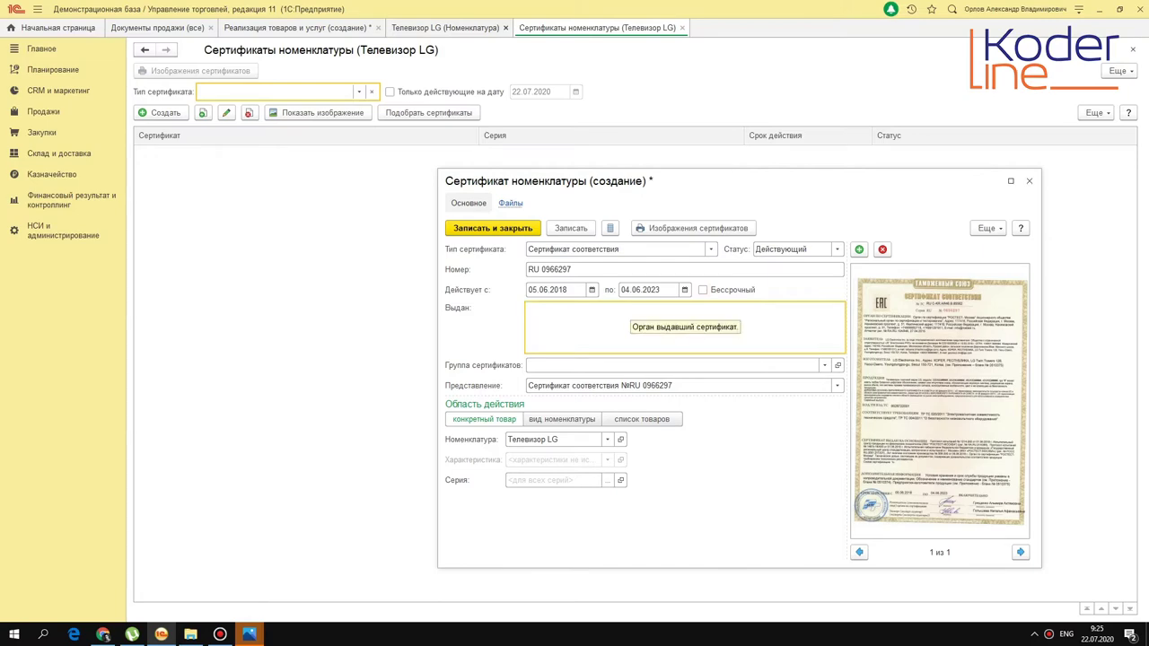
left_click(248, 634)
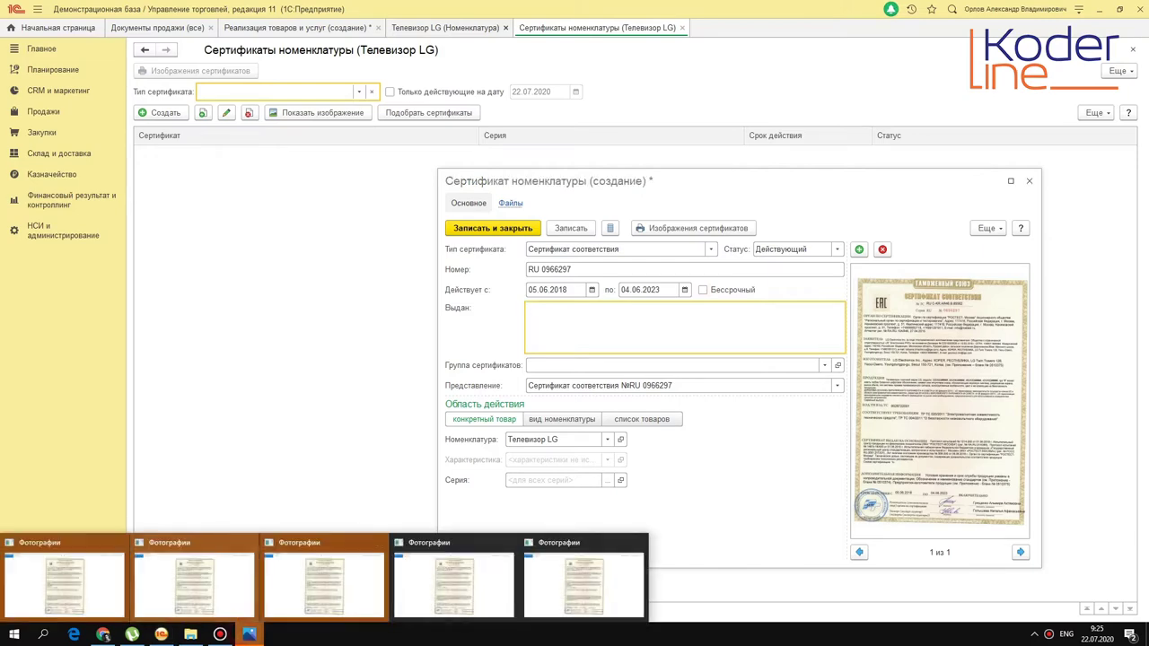
left_click(225, 574)
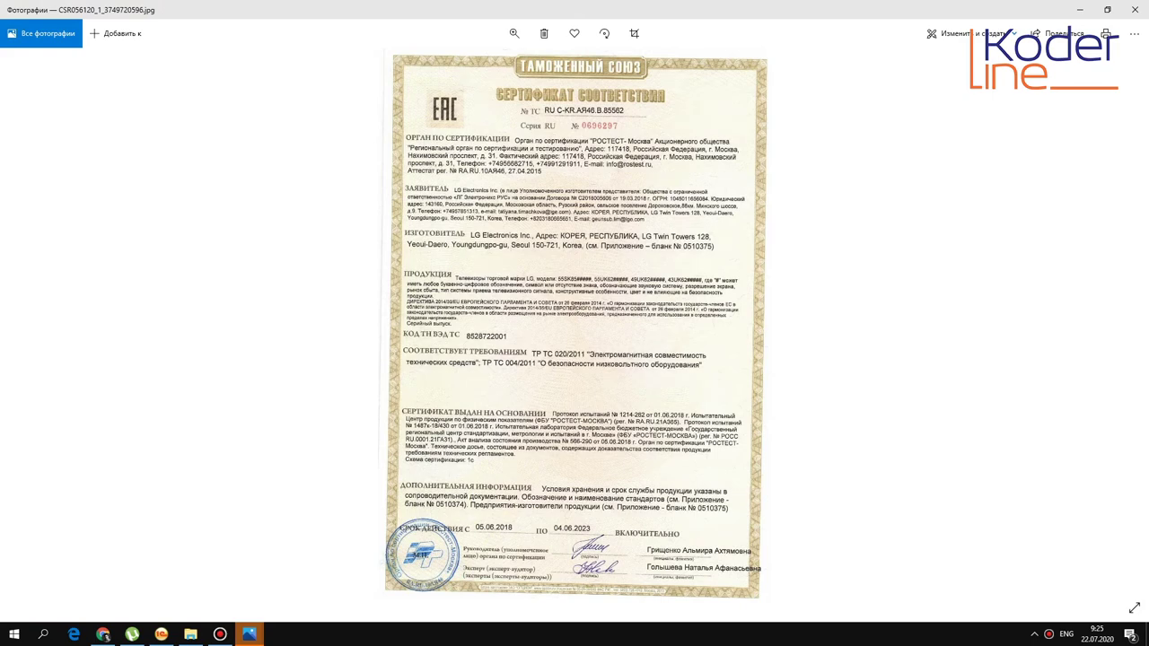
left_click(161, 634)
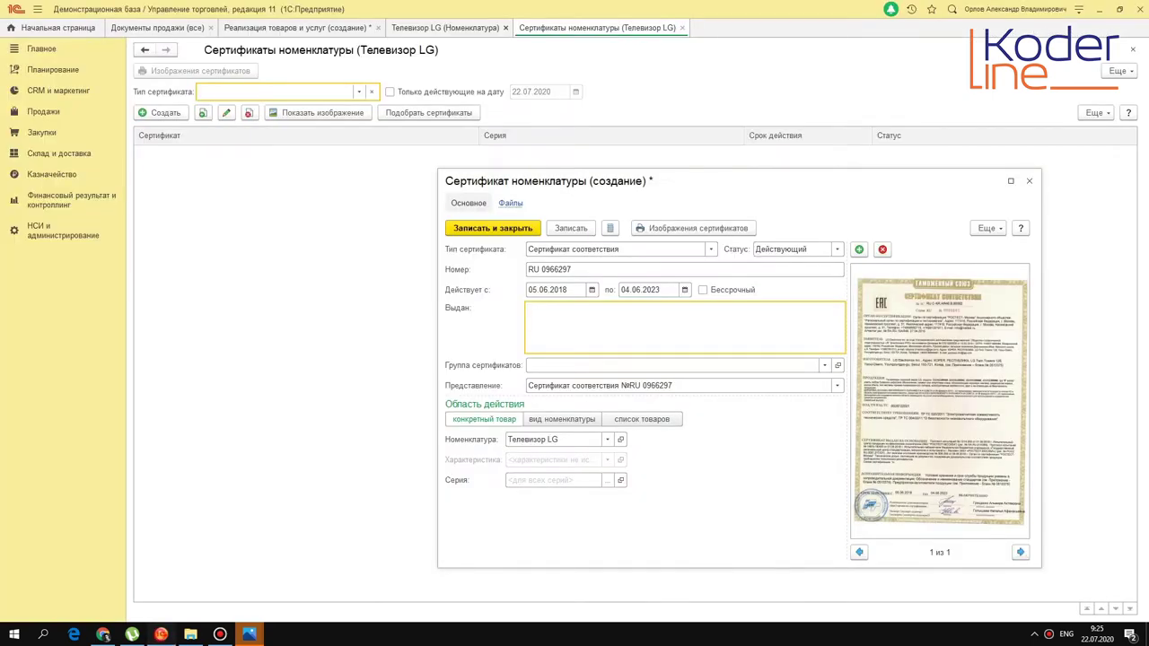
type("О")
key("alt+shift")
type("Орга")
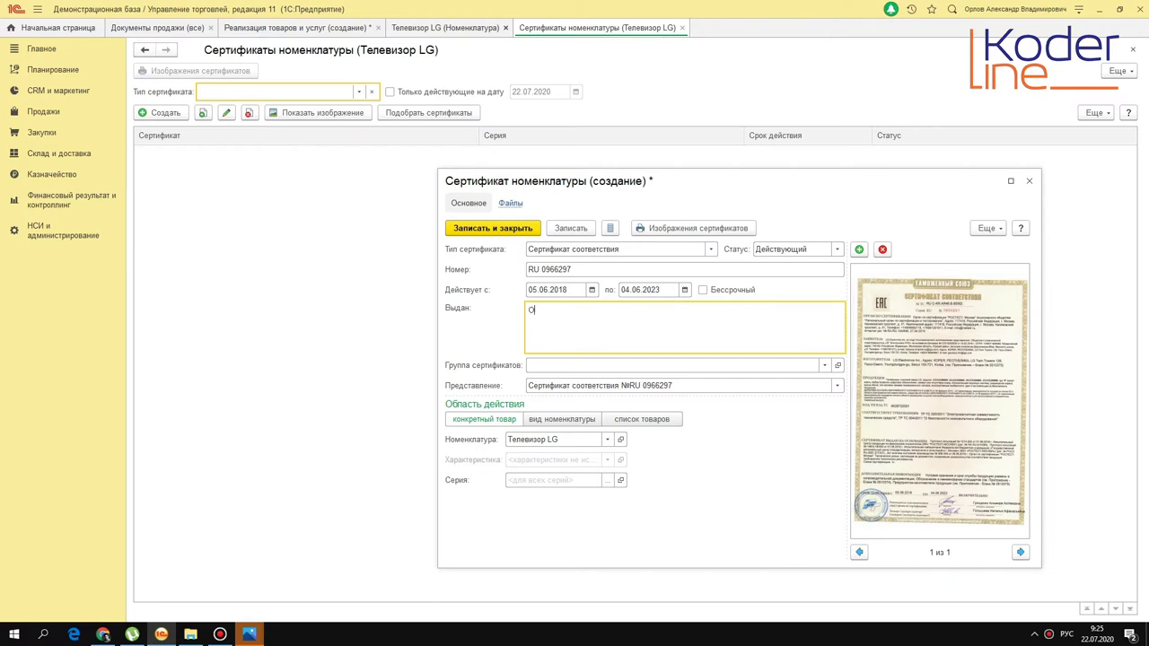
type("о сертификации \"РОСТЕСТ-Москва")
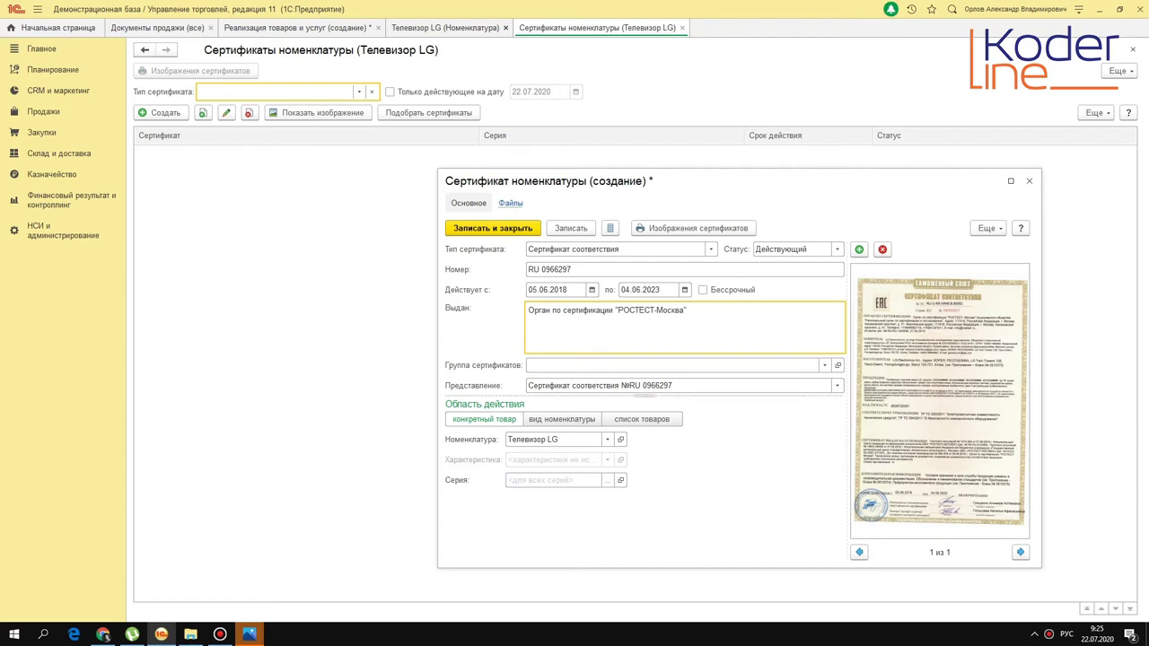
left_click(565, 228)
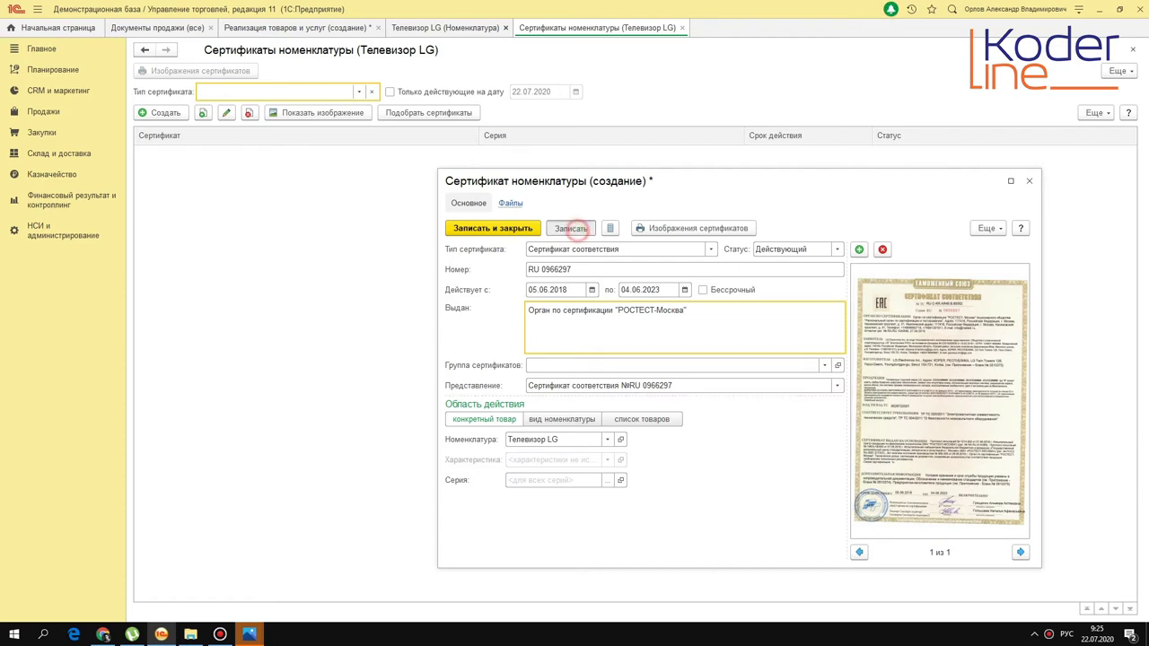
Try the certificate's presentation variants with only the number and with the number plus validity dates
left_click(672, 332)
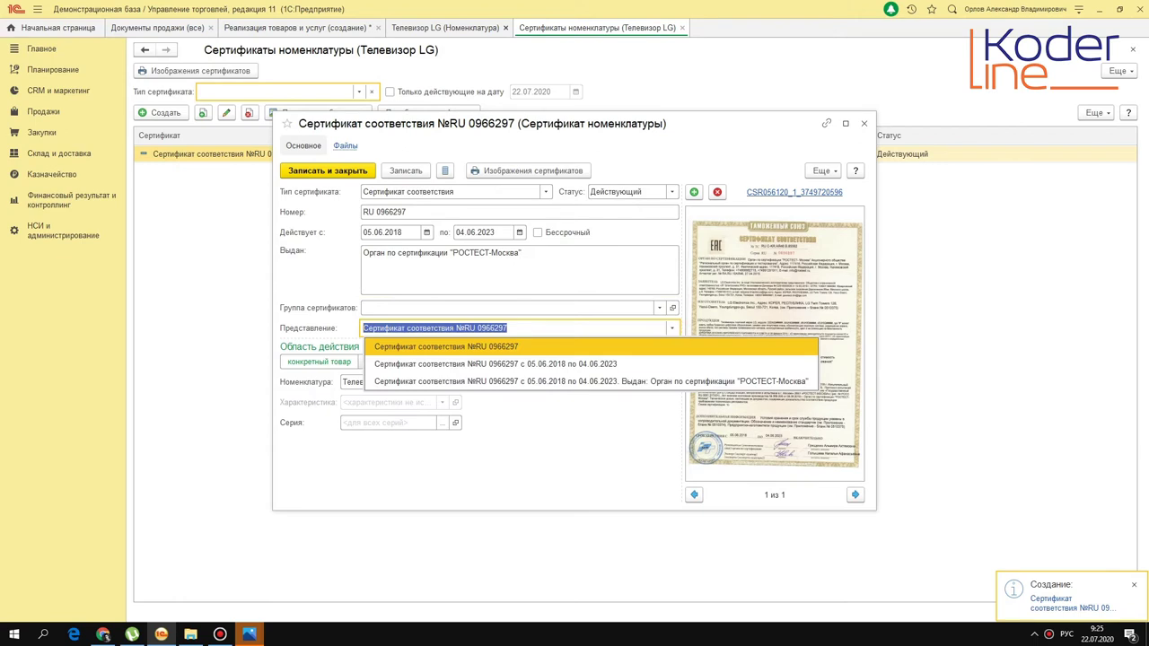
left_click(507, 349)
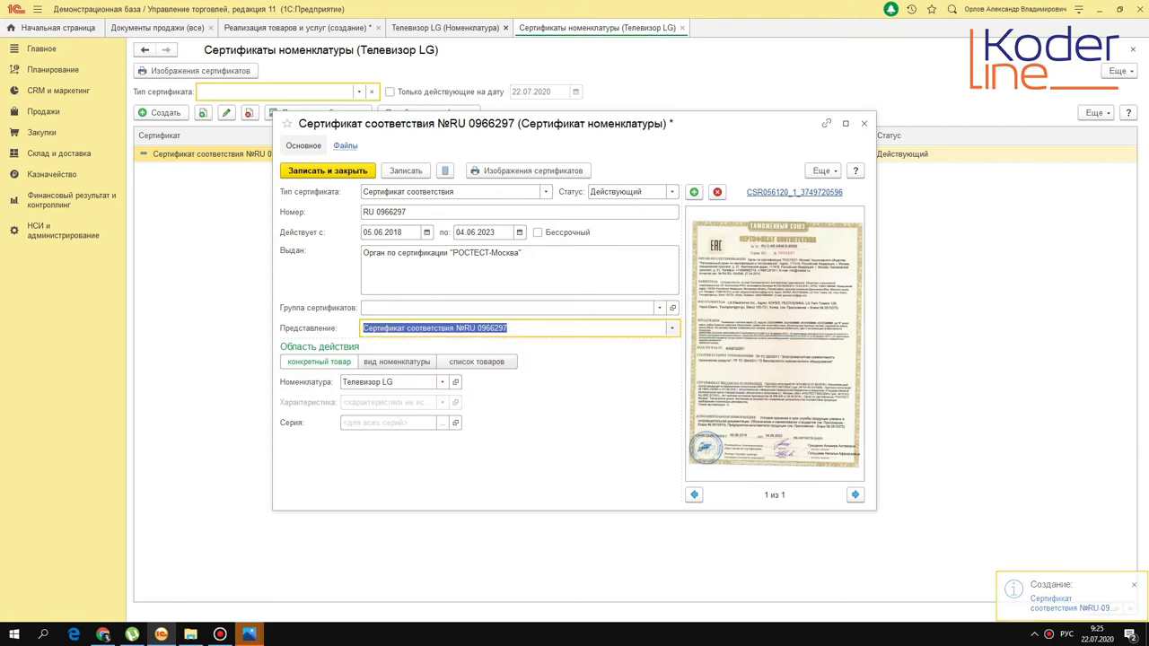
left_click(671, 328)
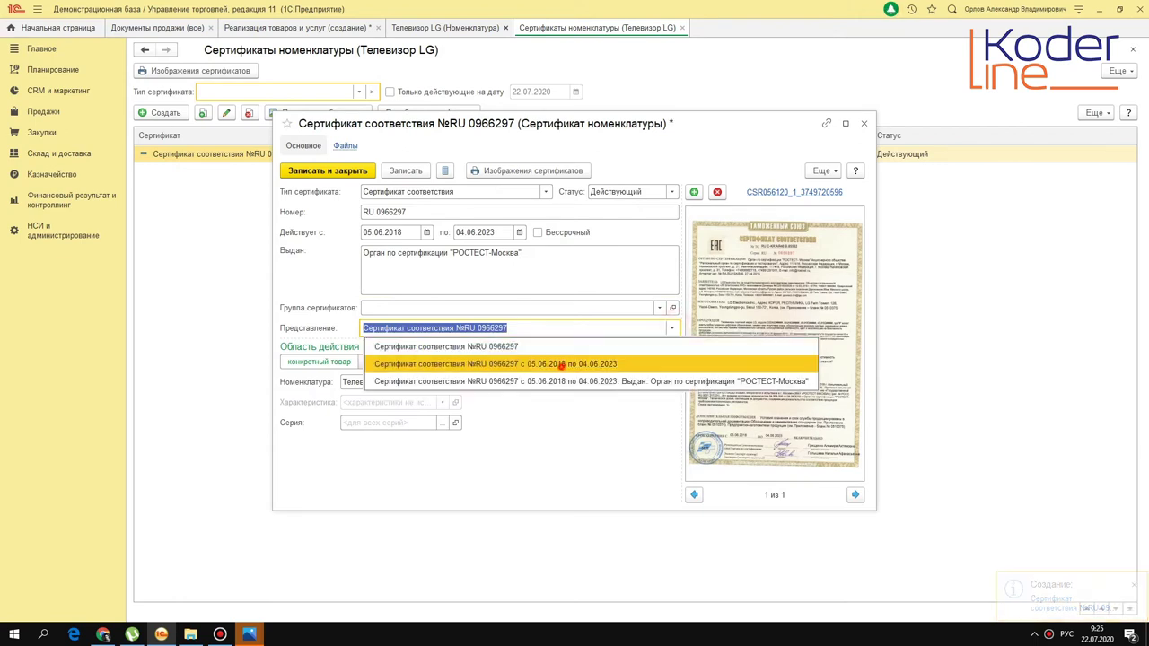
left_click(561, 365)
Set the certificate's presentation to the variant with number, validity dates and issuing body, then save and close the certificate
left_click(672, 328)
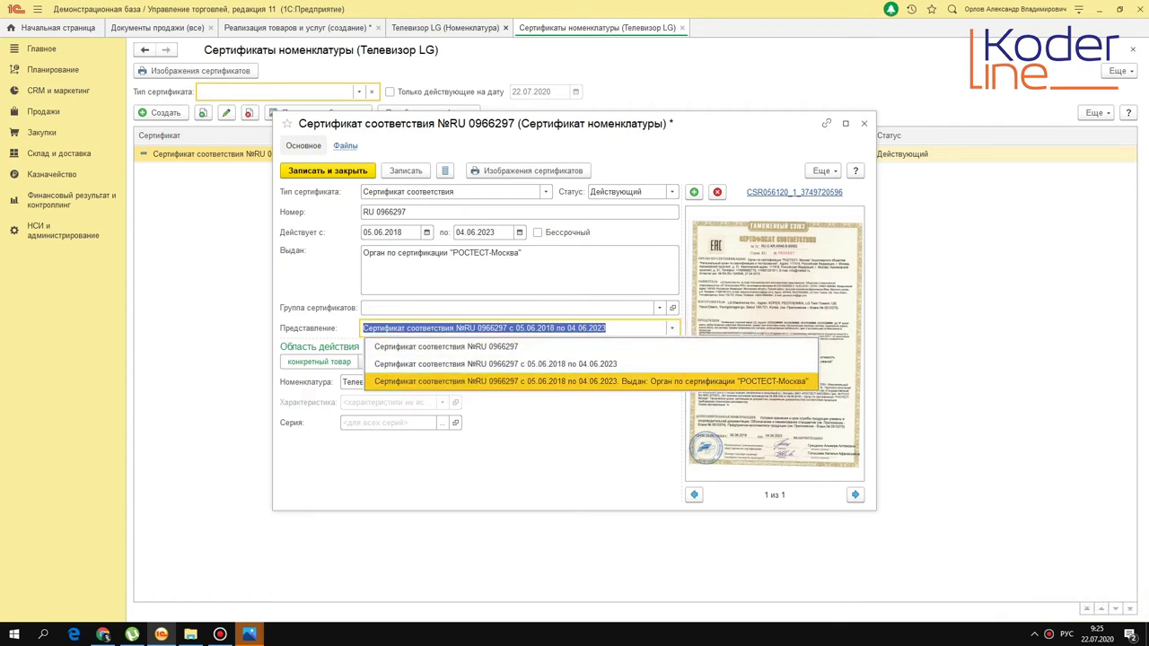
left_click(597, 381)
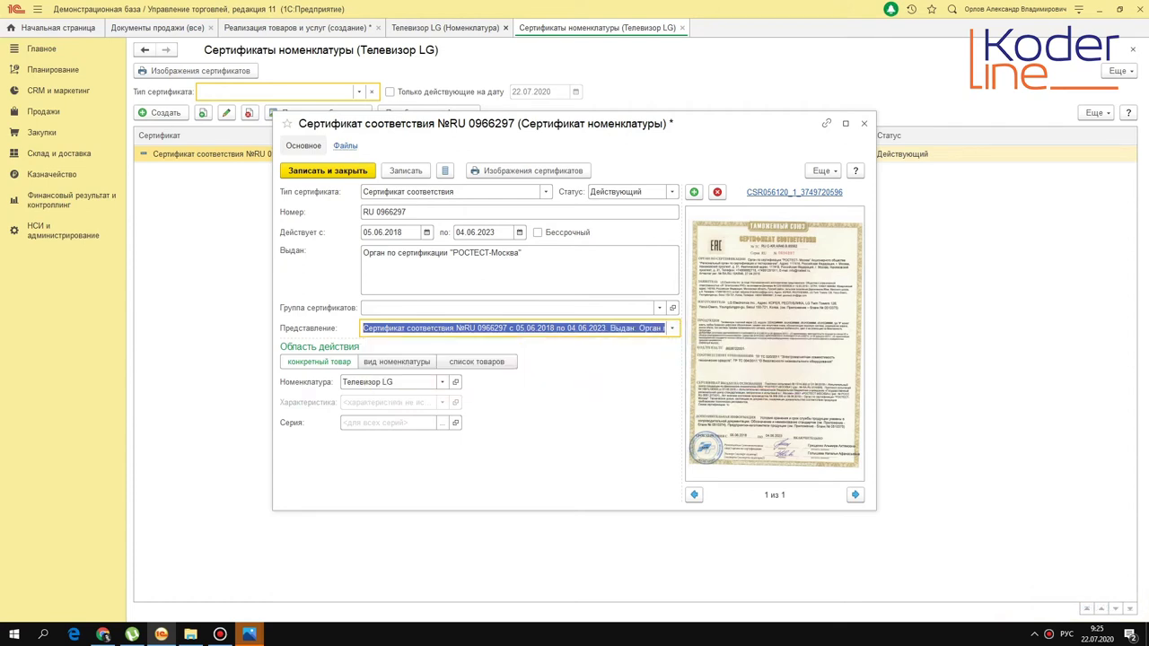
left_click(521, 253)
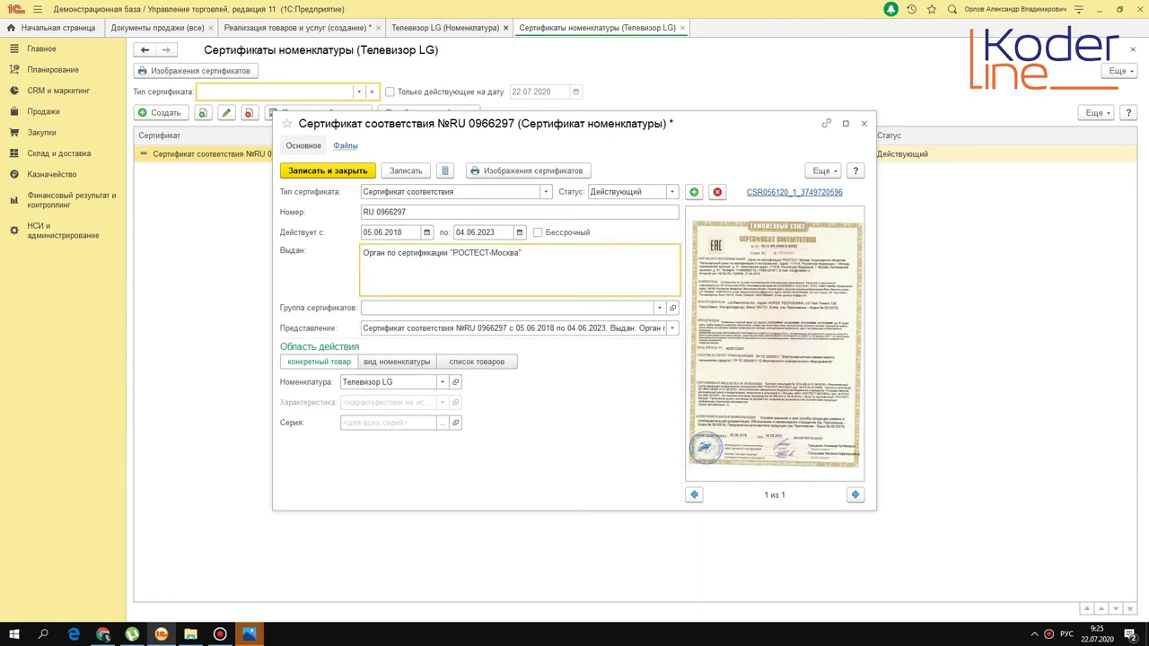
left_click(671, 327)
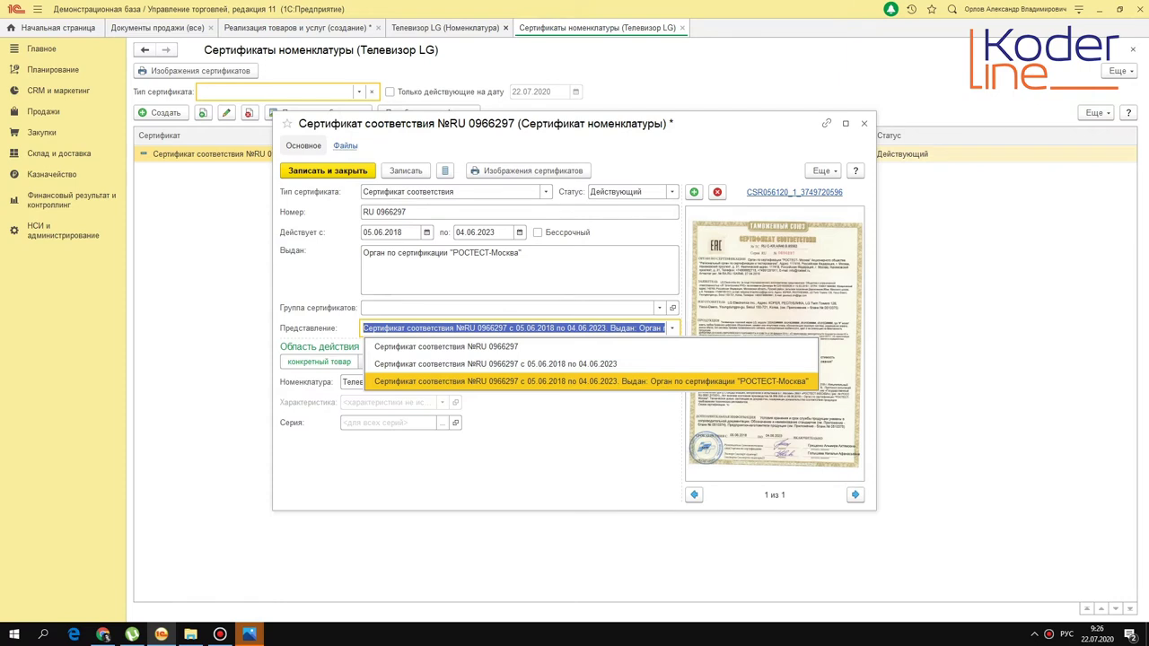
left_click(705, 381)
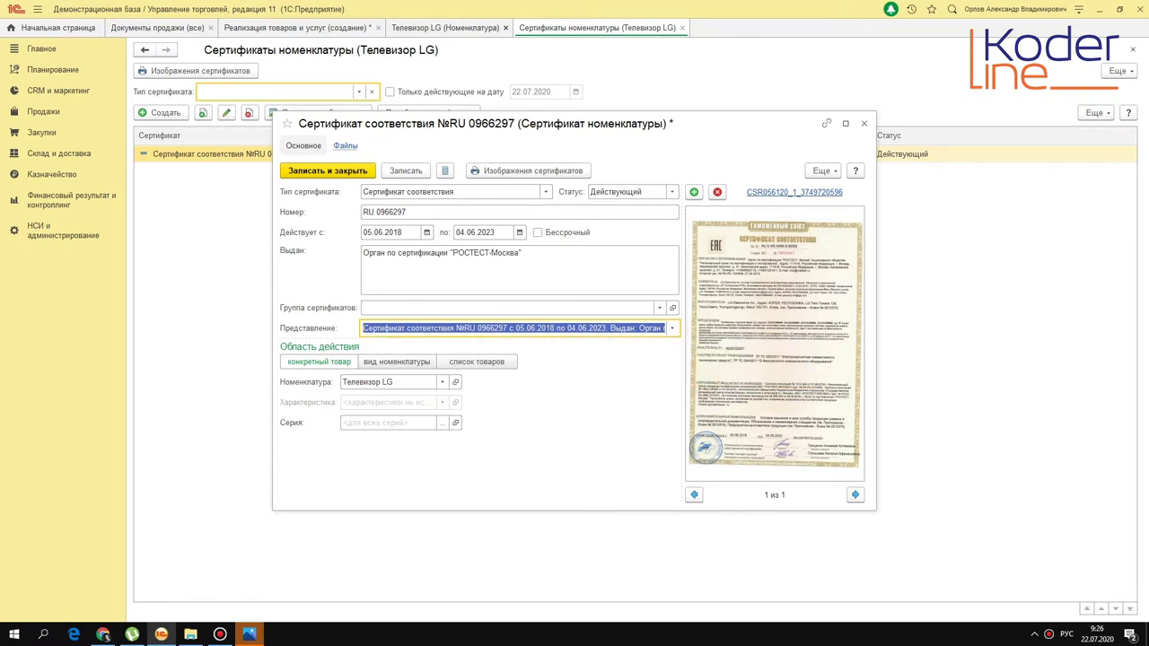
left_click(406, 170)
left_click(865, 123)
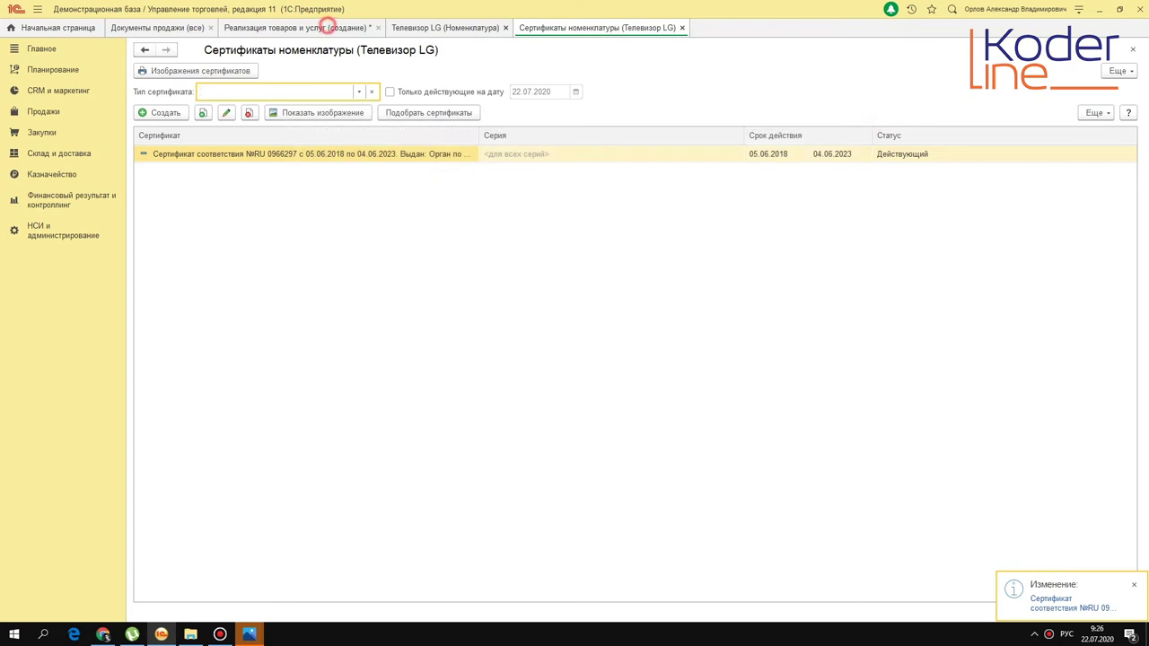
Return to the sale of goods document and set the quantity of Телевизор LG to 5
left_click(323, 27)
double_click(343, 228)
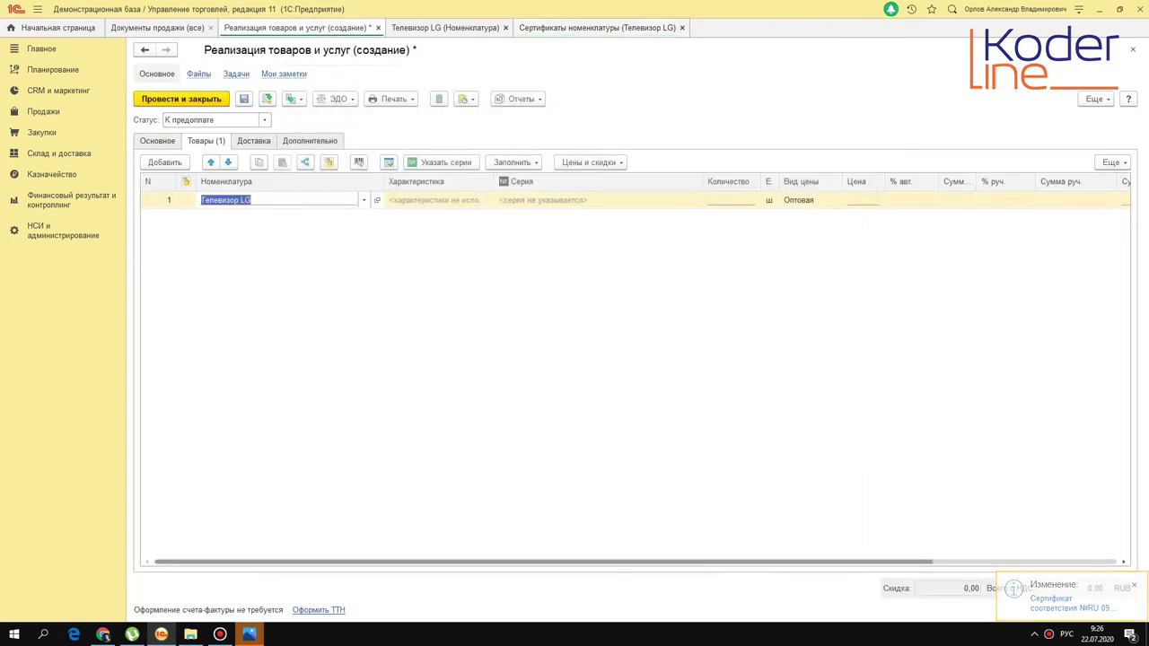
left_click(736, 199)
type("5")
key("Tab")
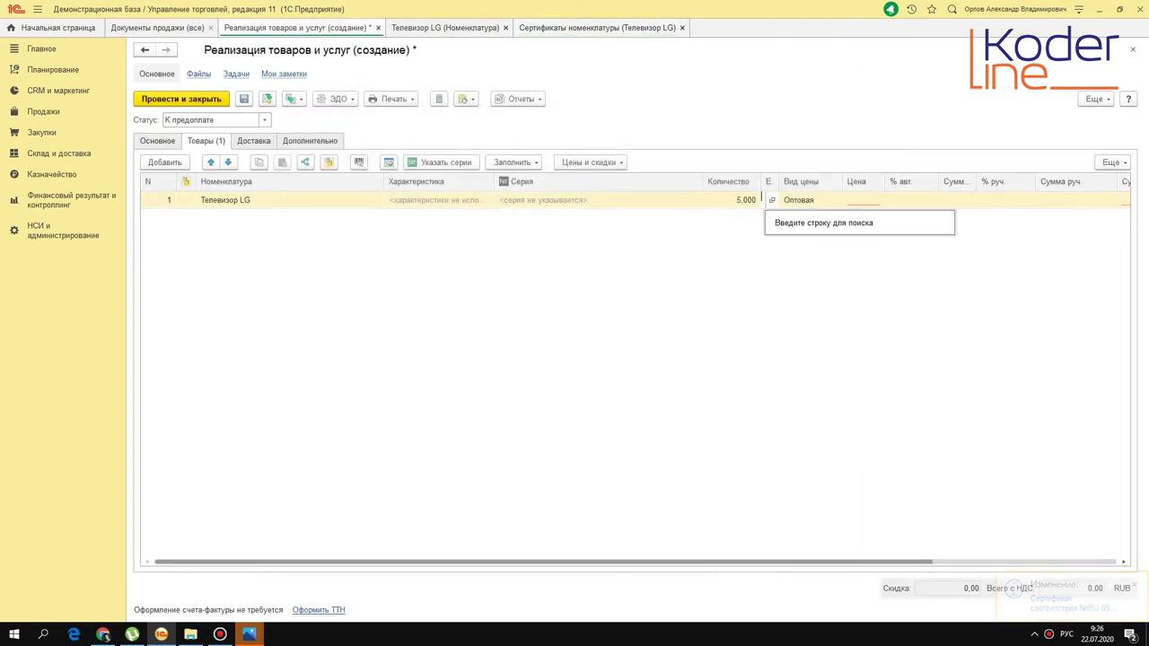
Set the price type of the Телевизор LG row to <произвольная> and its price to 15000
key("Tab")
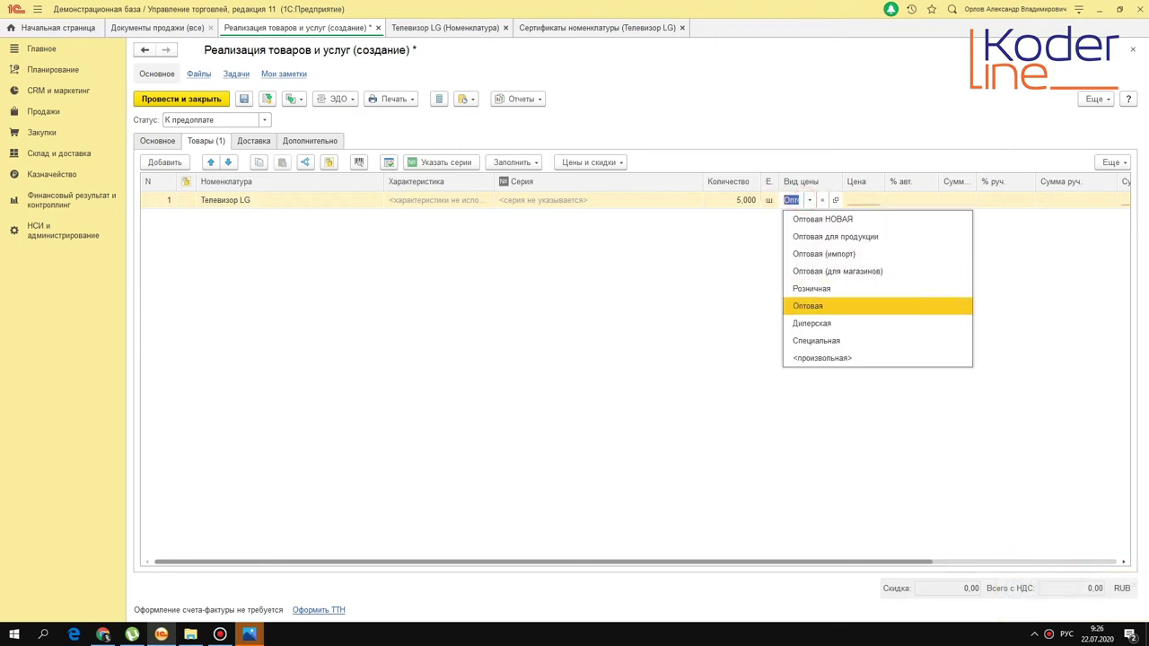
key("Down")
key("Down")
key("Down")
key("Return")
type("1500")
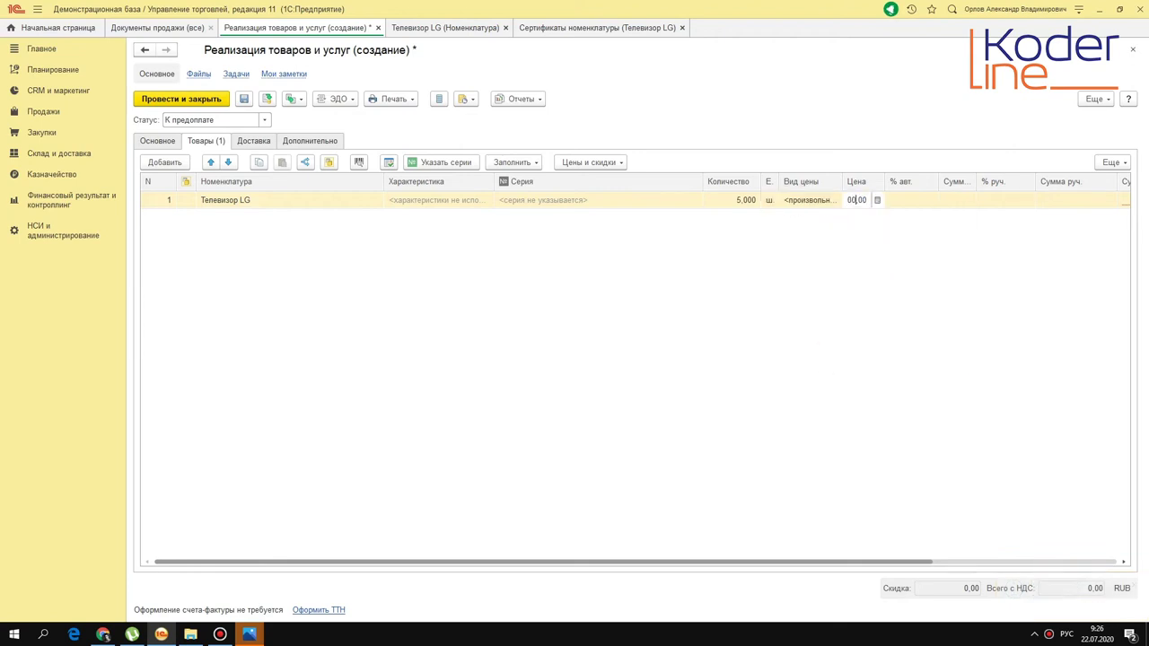
key("Tab")
left_click(857, 200)
type("5000")
key("Tab")
left_click(820, 299)
Go back to the sale document's main details and post the document
left_click(157, 140)
left_click(266, 99)
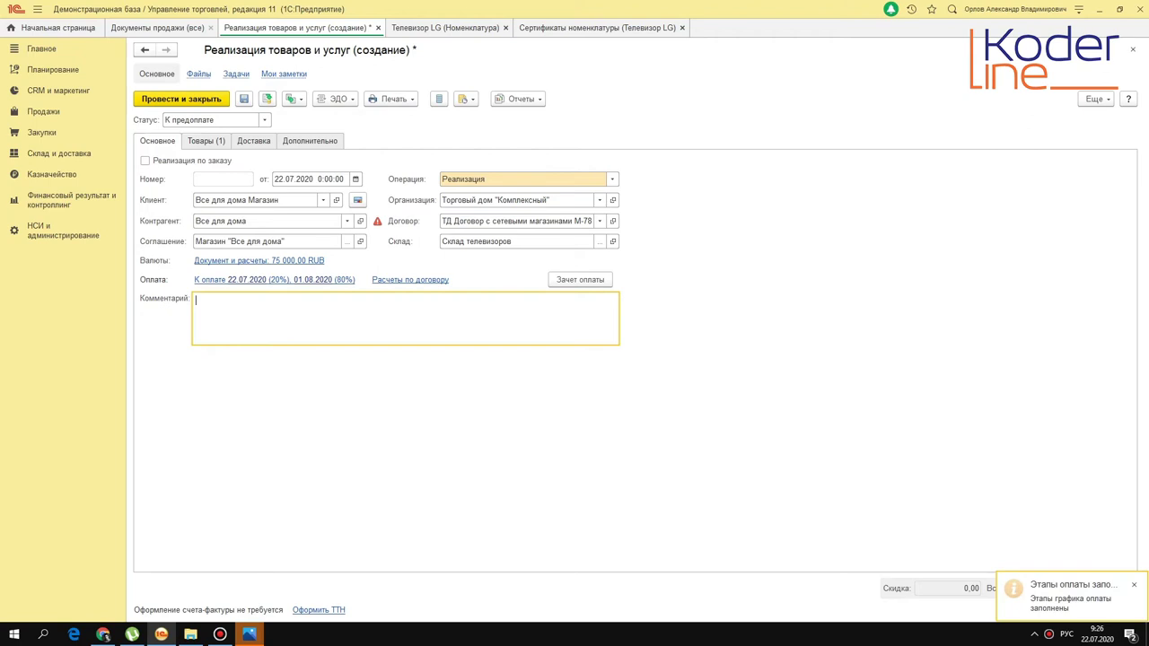
key("ctrl+s")
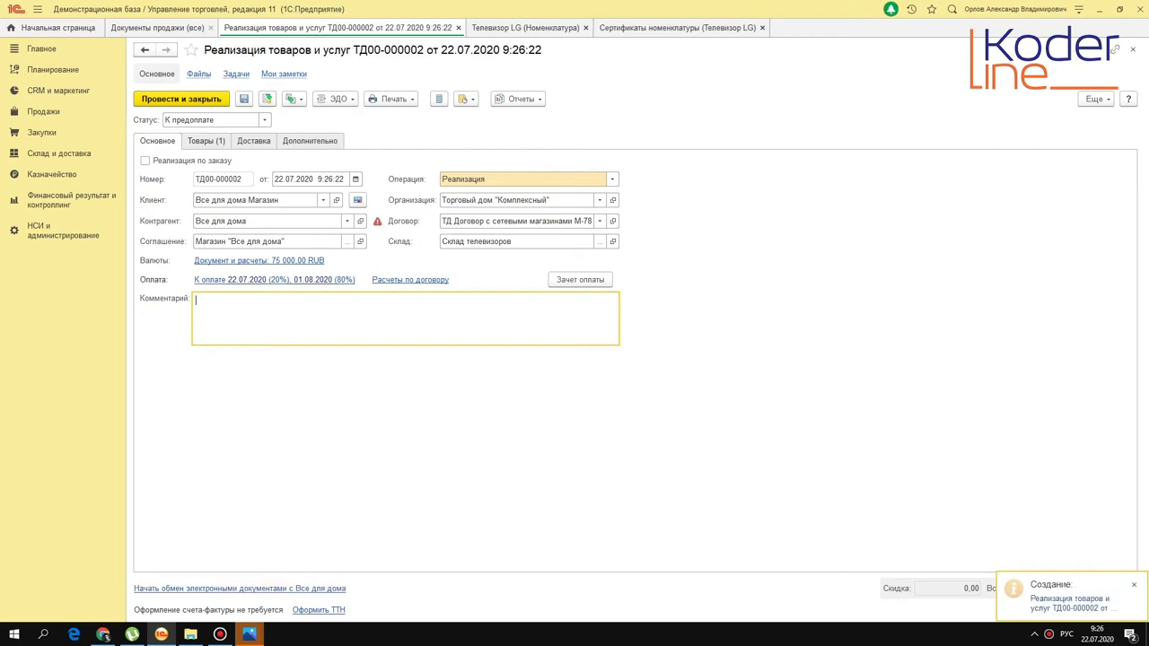
Generate the Сертификаты (реестр) print form, examine the product and certificate entries, and close the form
left_click(391, 99)
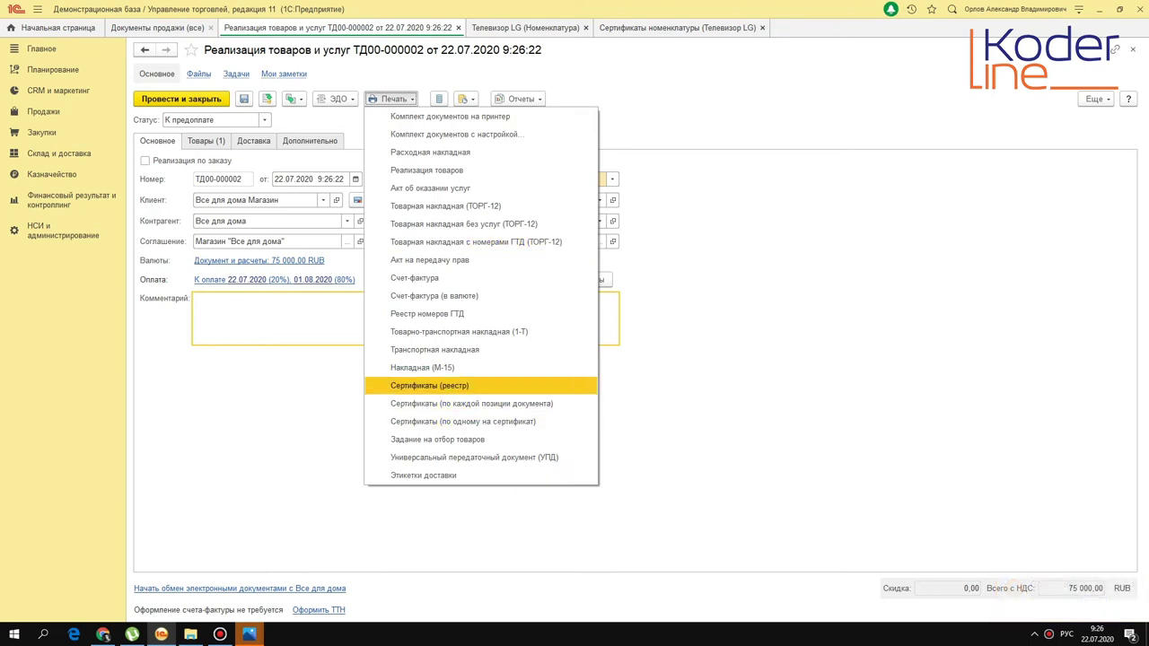
left_click(442, 384)
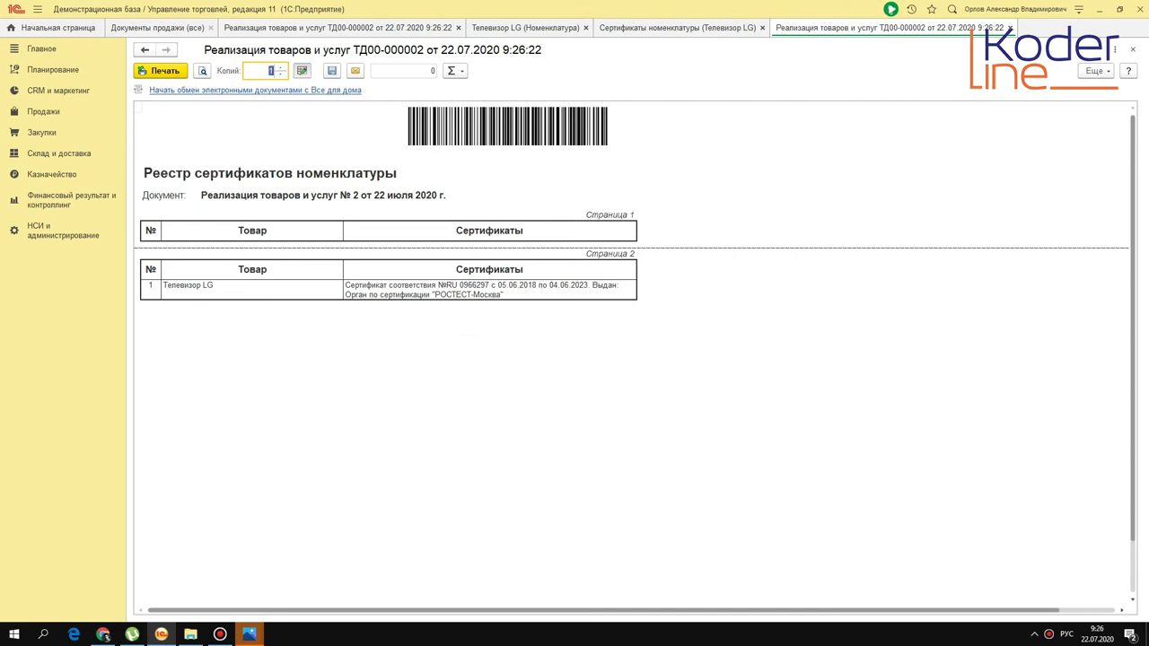
left_click(215, 289)
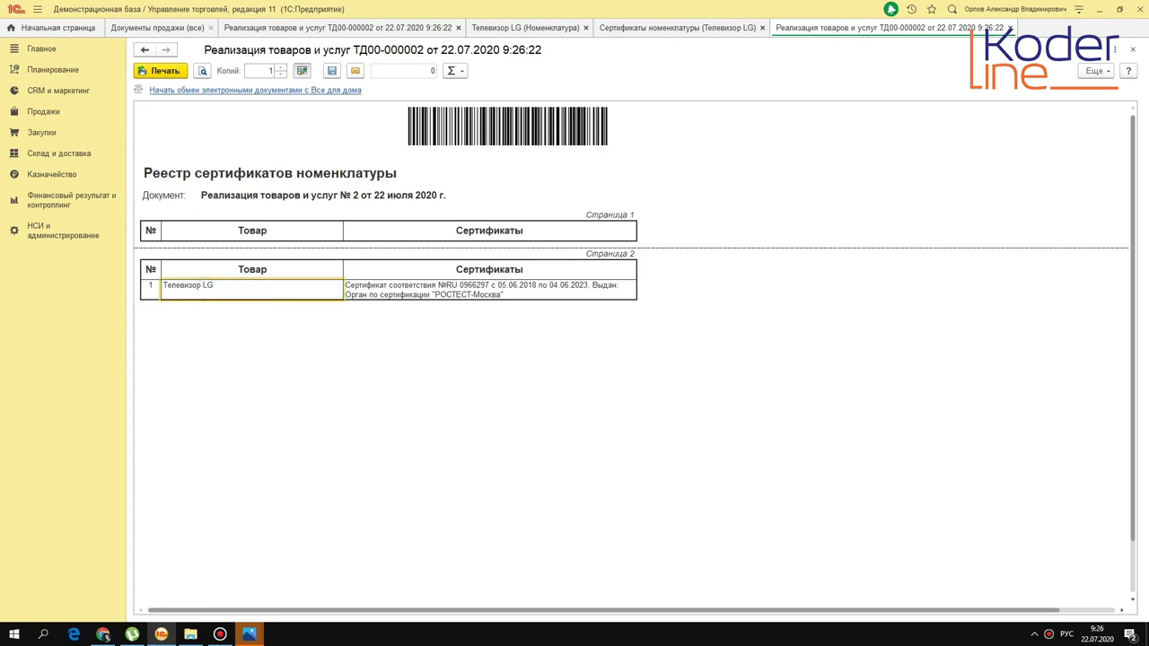
left_click(458, 287)
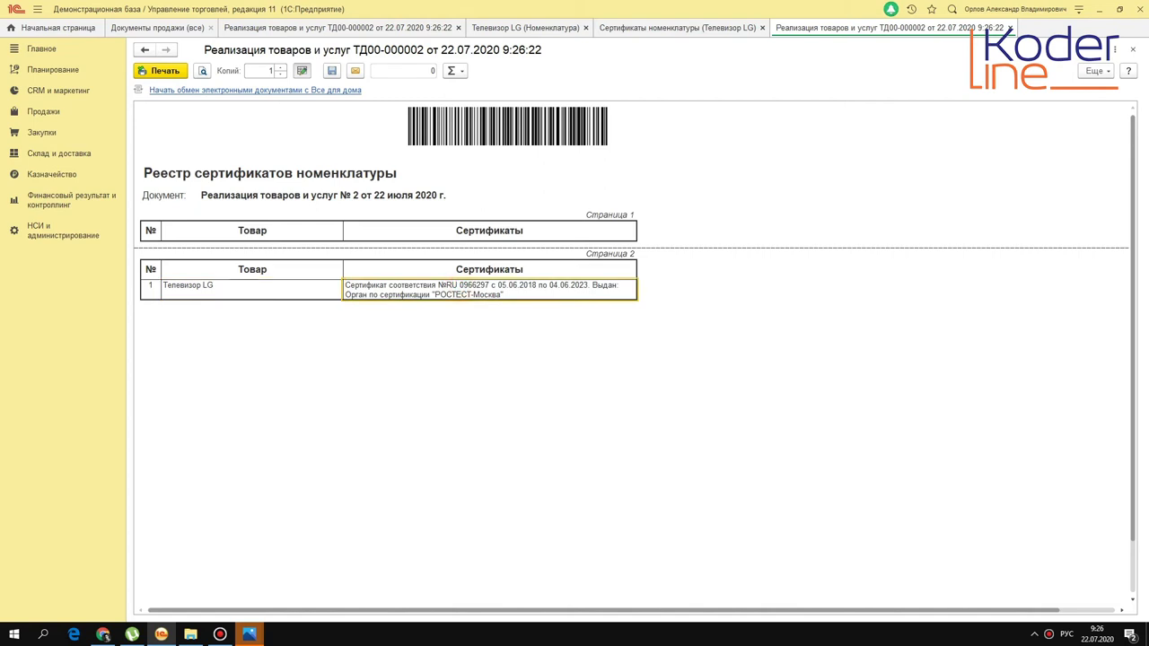
left_click(1010, 28)
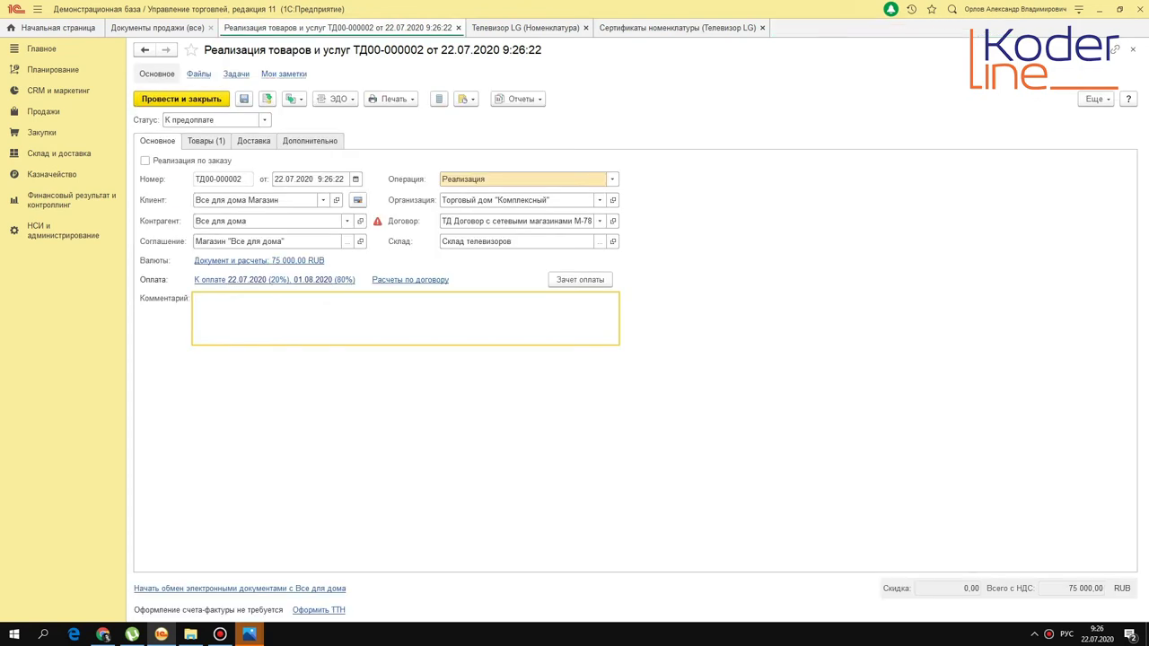
Generate the Сертификаты (по каждой позиции документа) print form and examine the certificate image against the certificate list of Телевизор LG
left_click(391, 99)
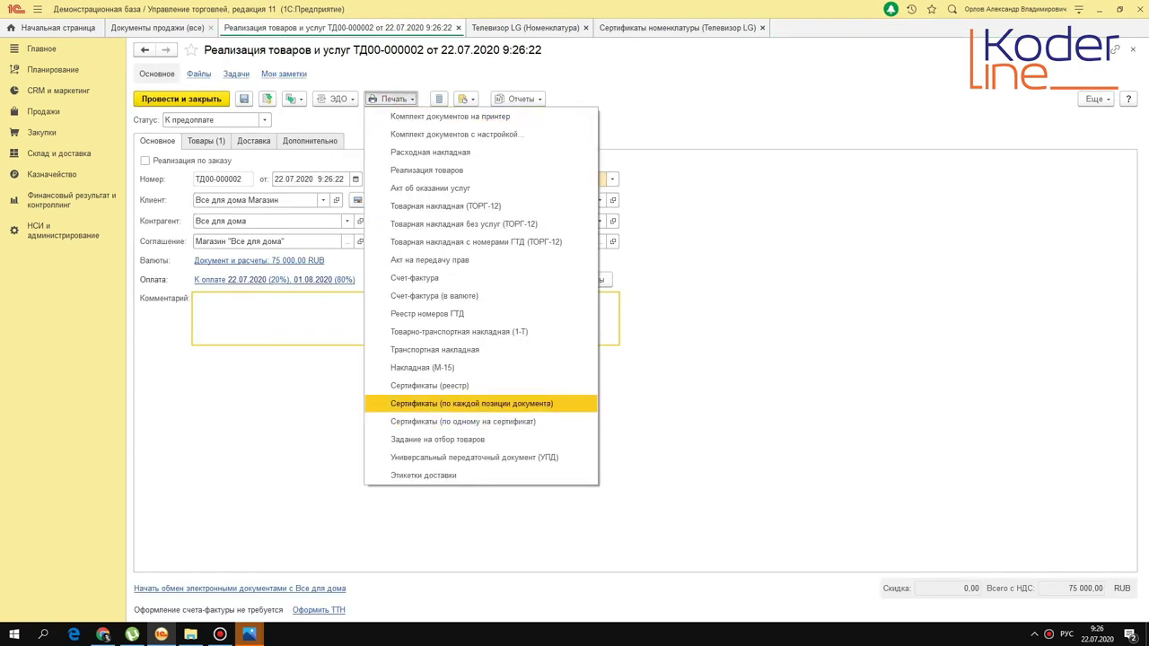
left_click(519, 406)
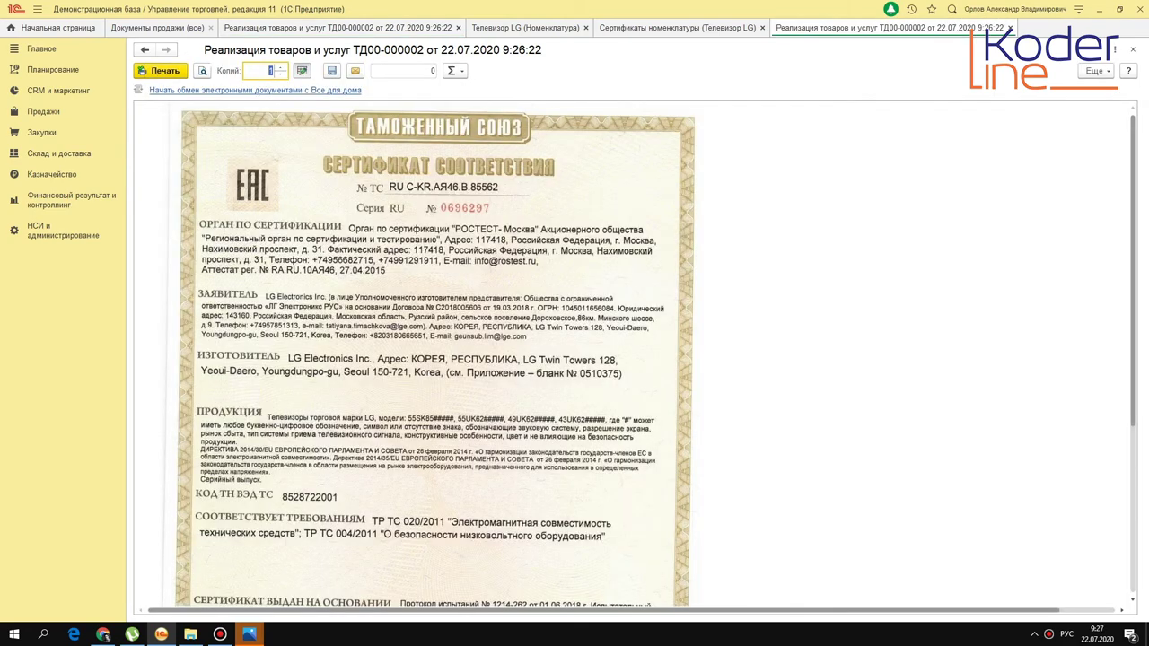
left_click(655, 27)
left_click(397, 153)
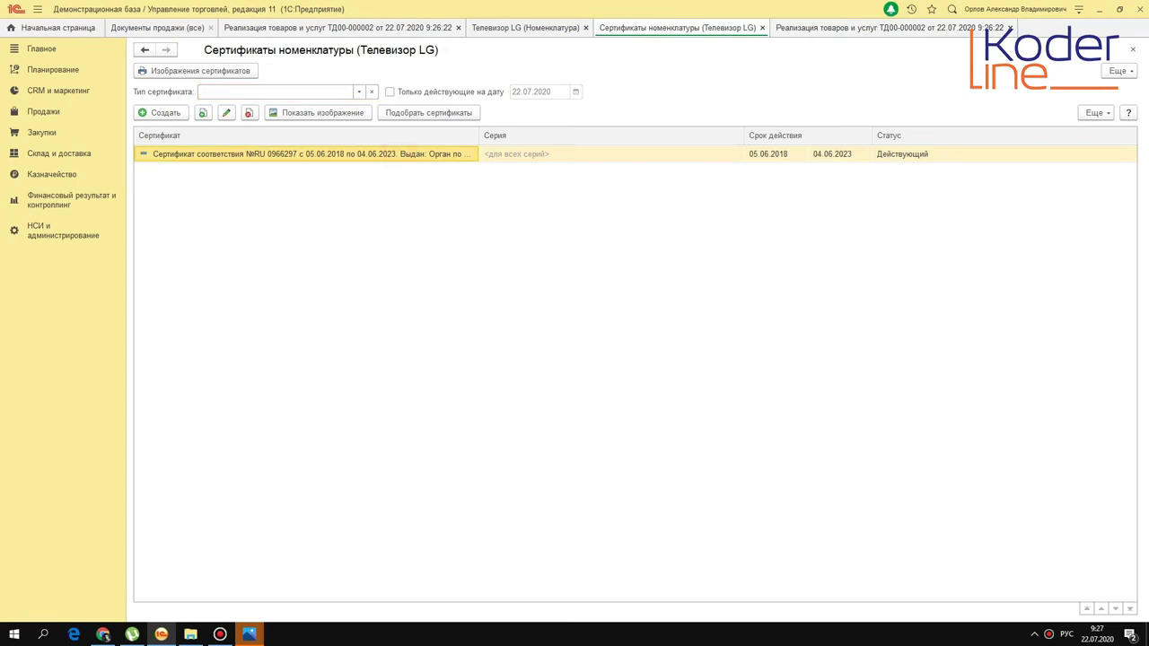
left_click(835, 28)
scroll(431, 350, "down", 5)
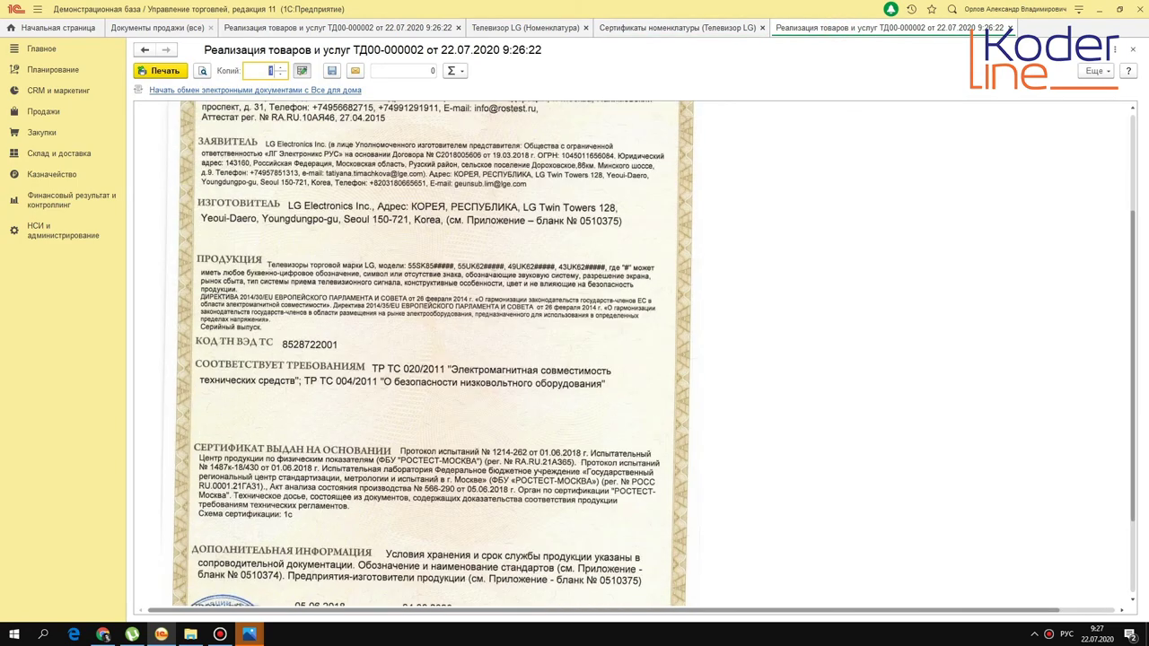
scroll(431, 350, "up", 5)
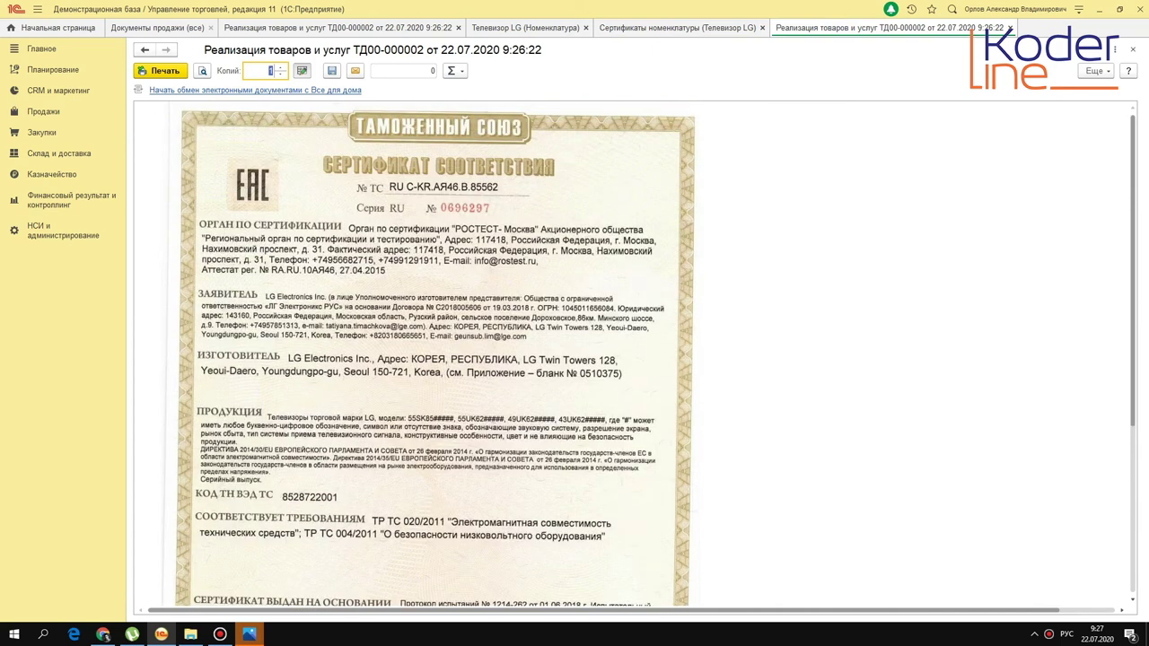
Review the sale document's goods rows and the product card, then close the certificate print form and return to the sale document
left_click(314, 28)
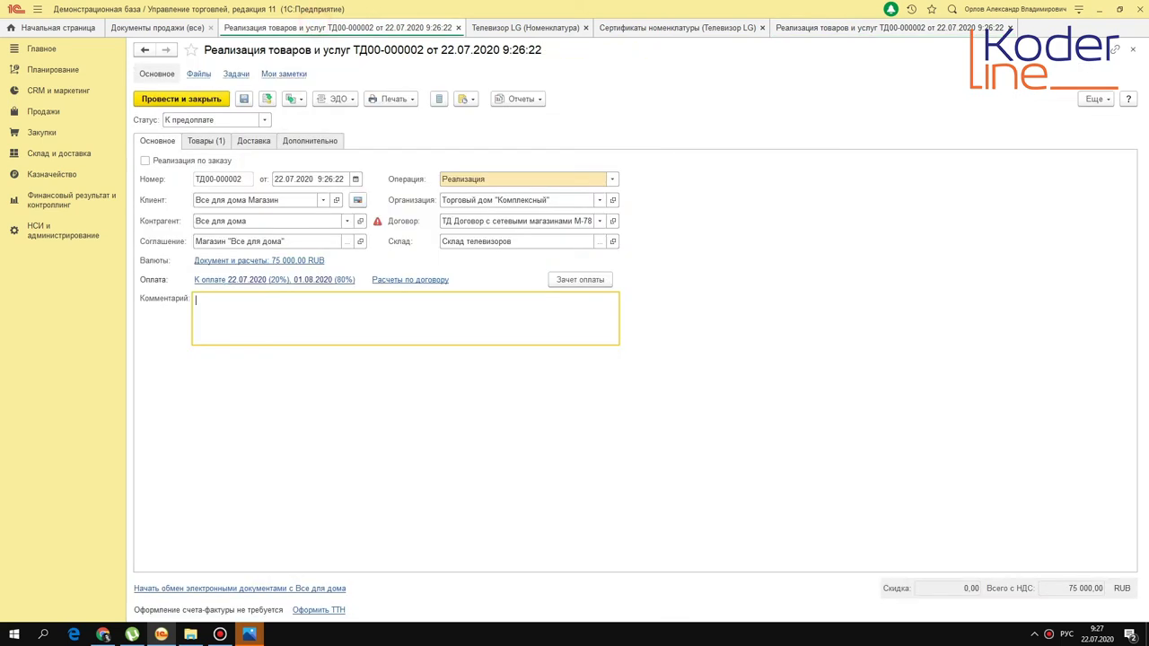
left_click(205, 140)
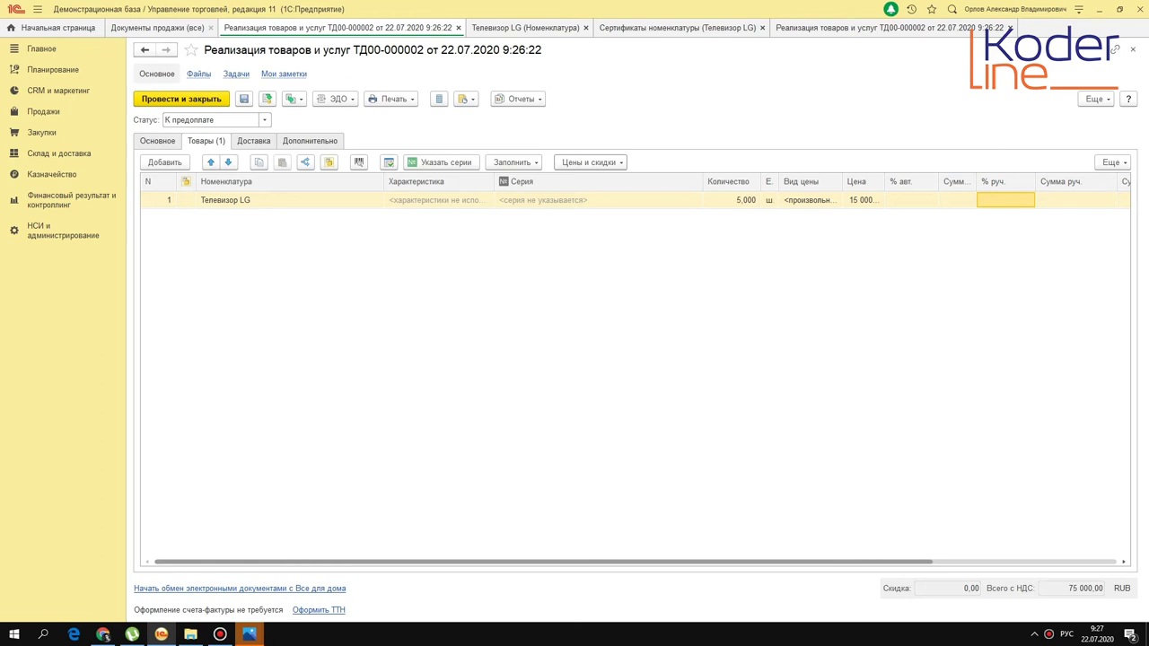
left_click(707, 28)
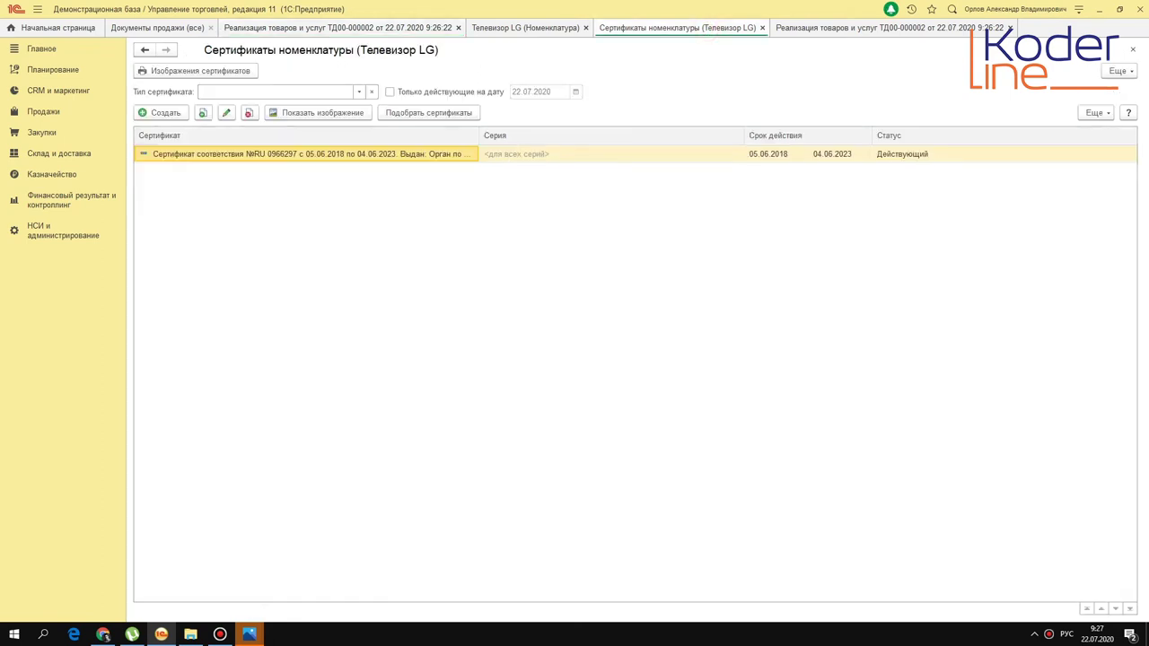
key("ctrl+shift+Tab")
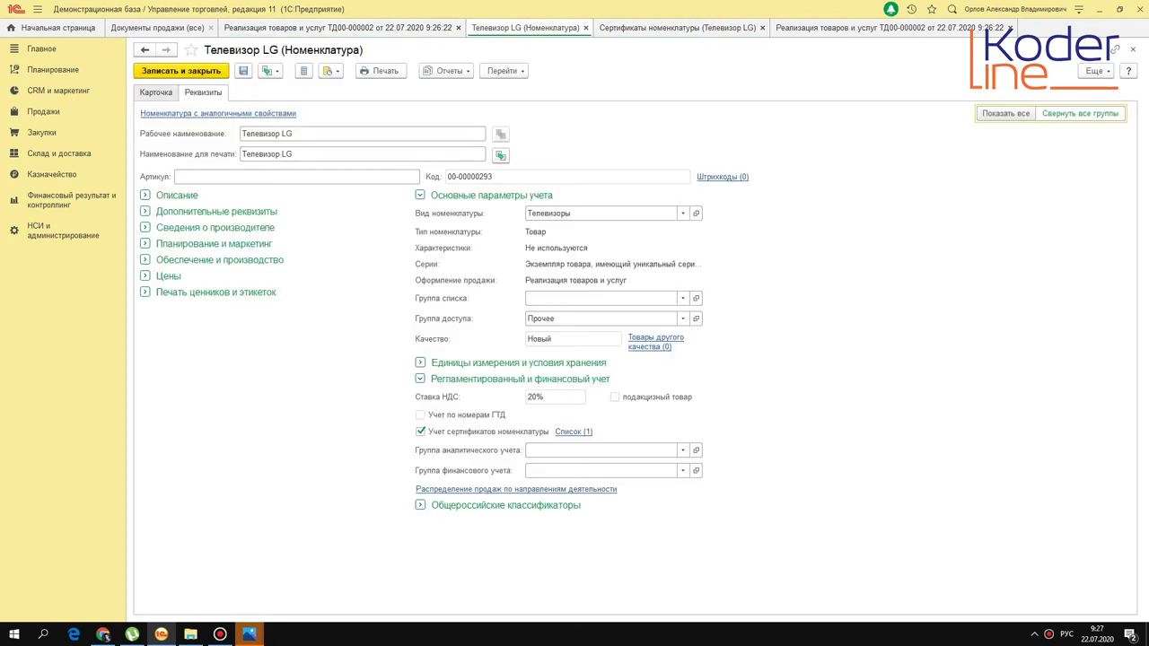
left_click(780, 28)
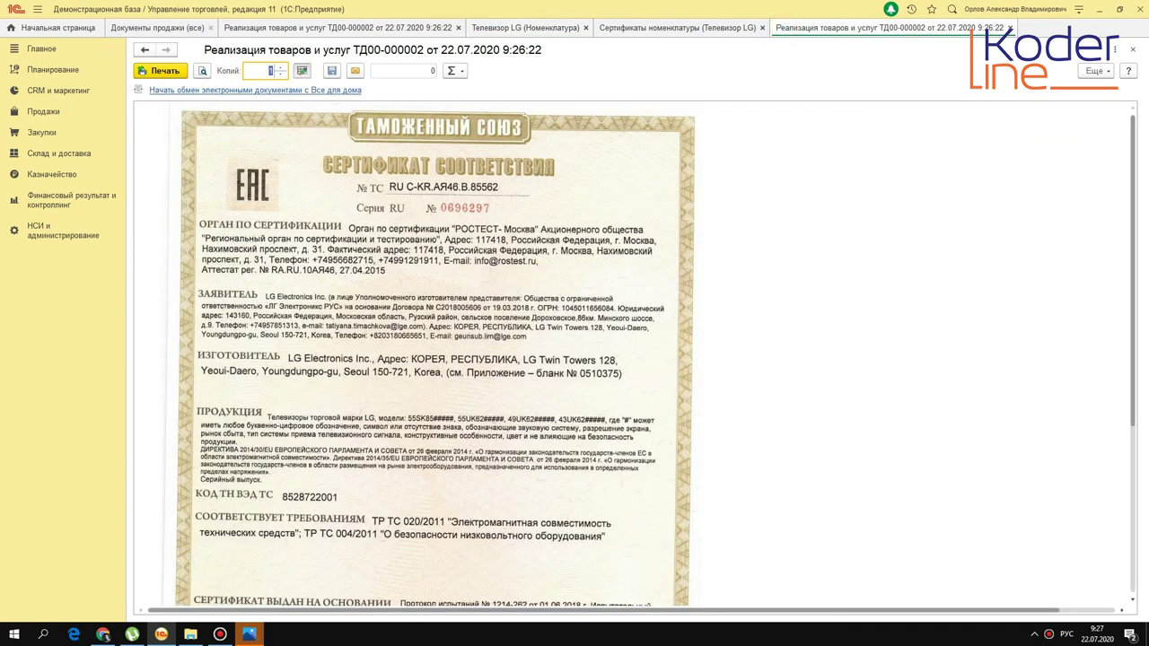
left_click(1009, 28)
left_click(357, 26)
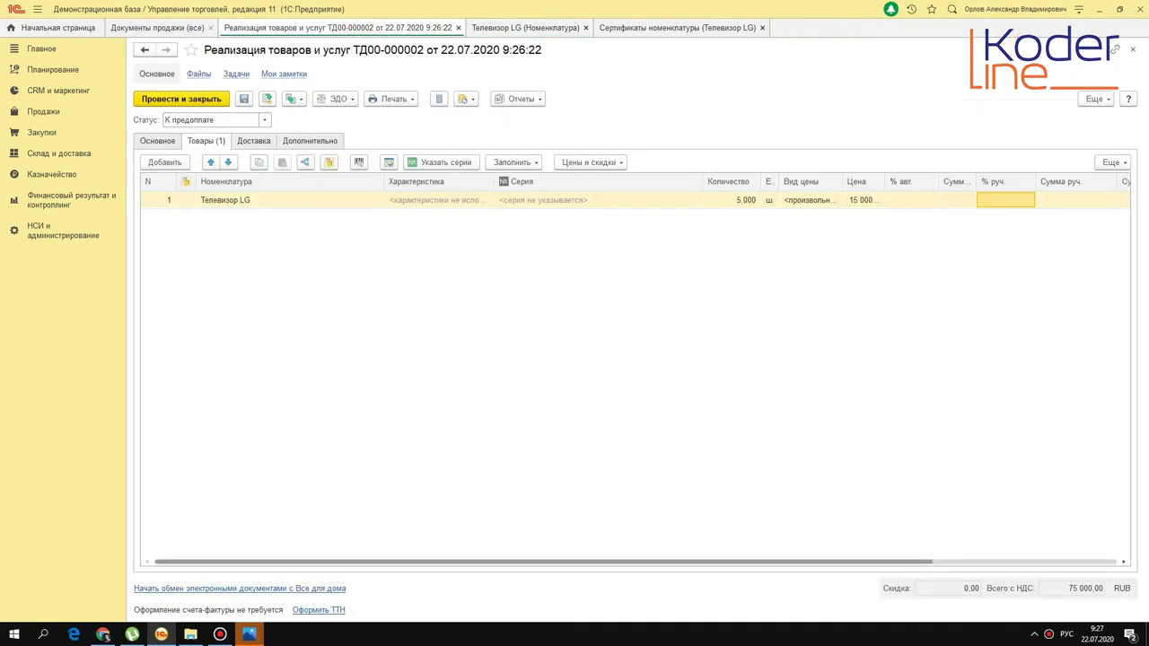
Try including Сертификаты (реестр) and excluding Акт об оказании услуг in the configurable document print set, and close it without saving
left_click(393, 99)
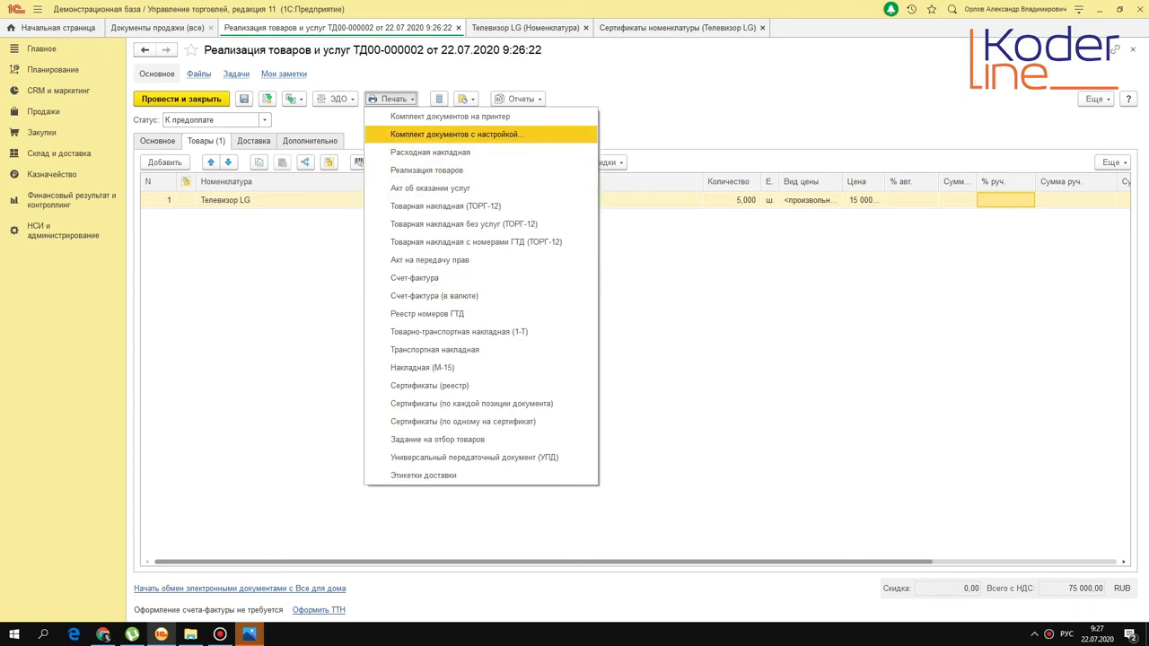
left_click(504, 136)
left_click(719, 267)
mouse_move(718, 267)
left_mouse_down()
mouse_move(719, 311)
mouse_move(719, 267)
left_mouse_up()
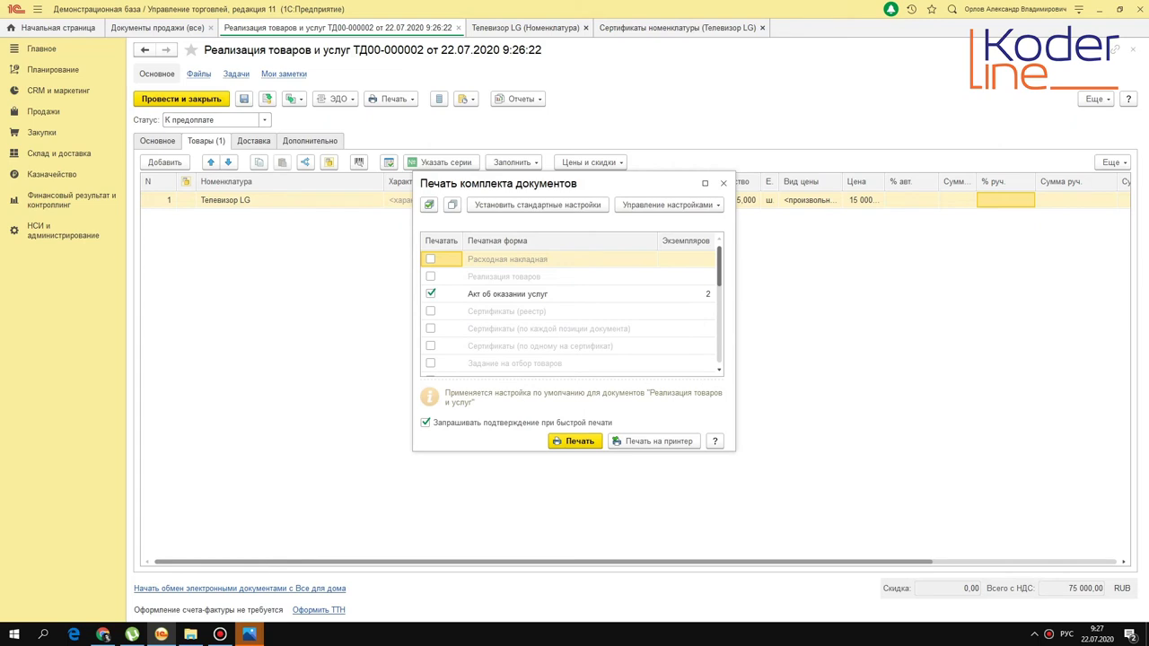
left_click(431, 310)
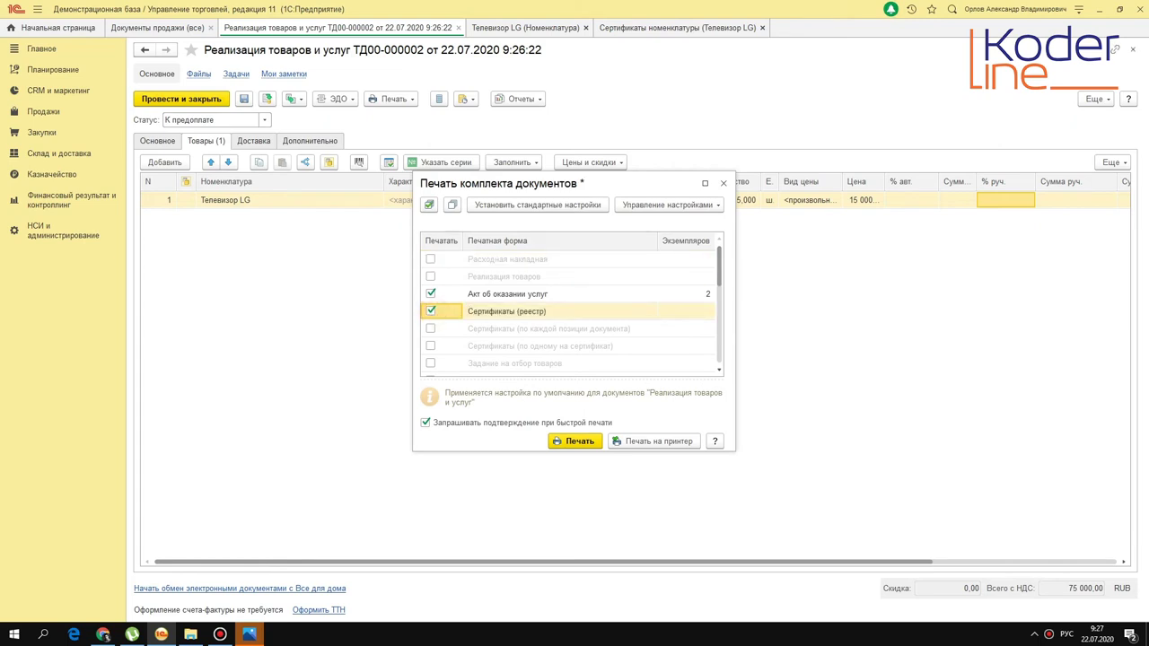
left_click(430, 293)
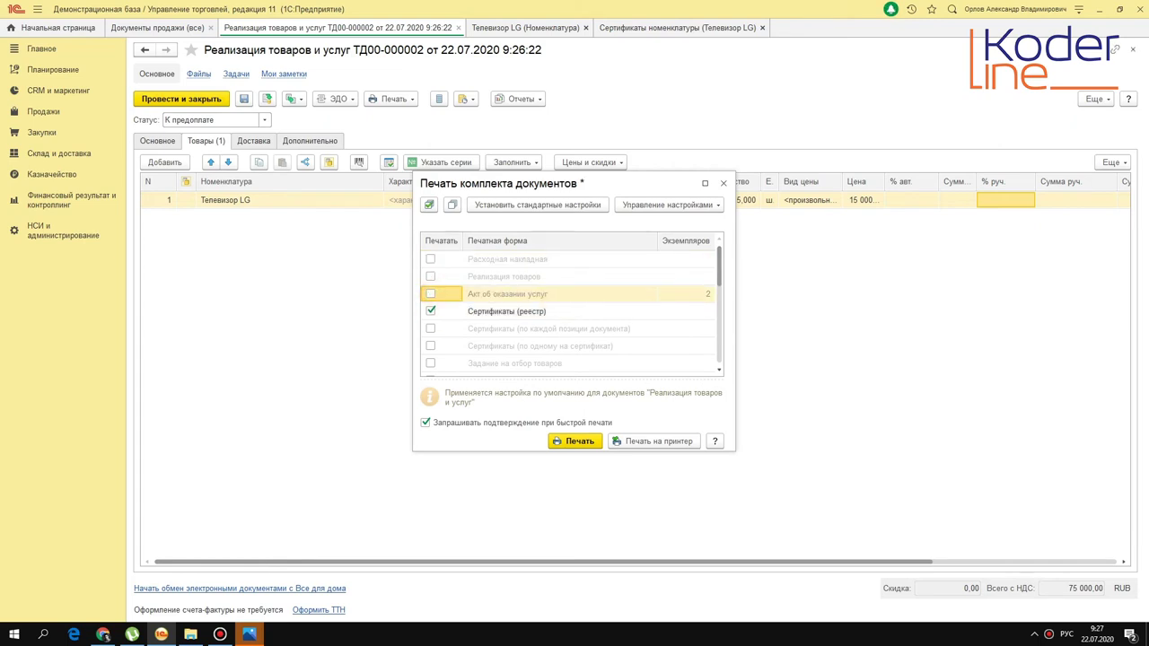
left_click(431, 259)
scroll(431, 259, "down", 3)
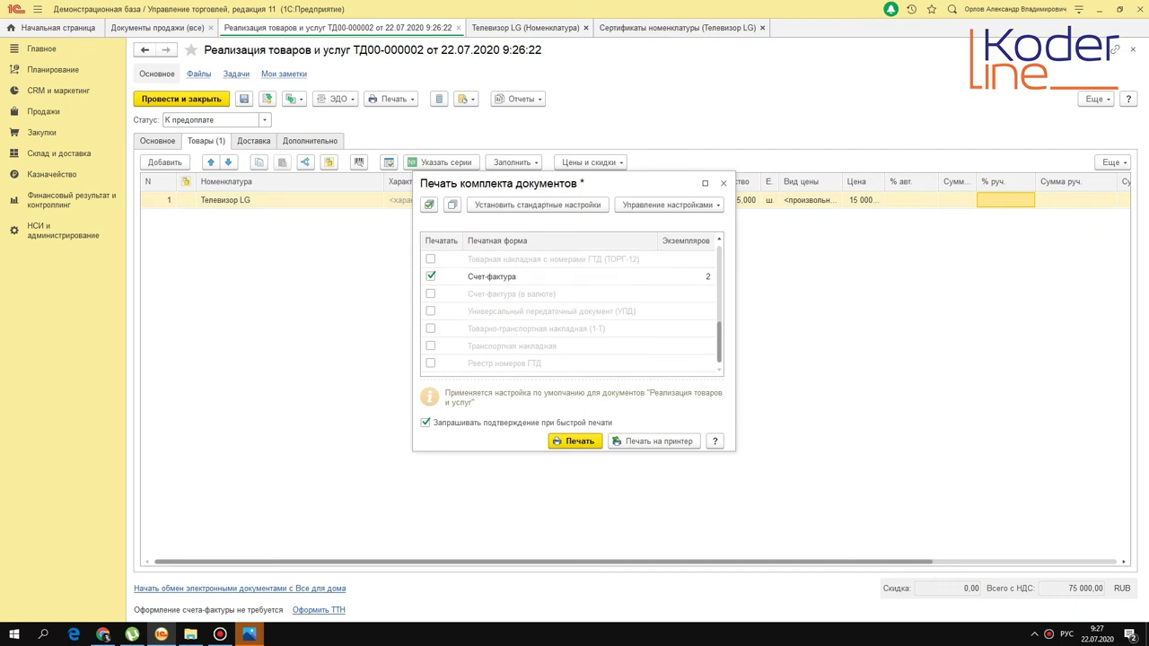
left_click(723, 183)
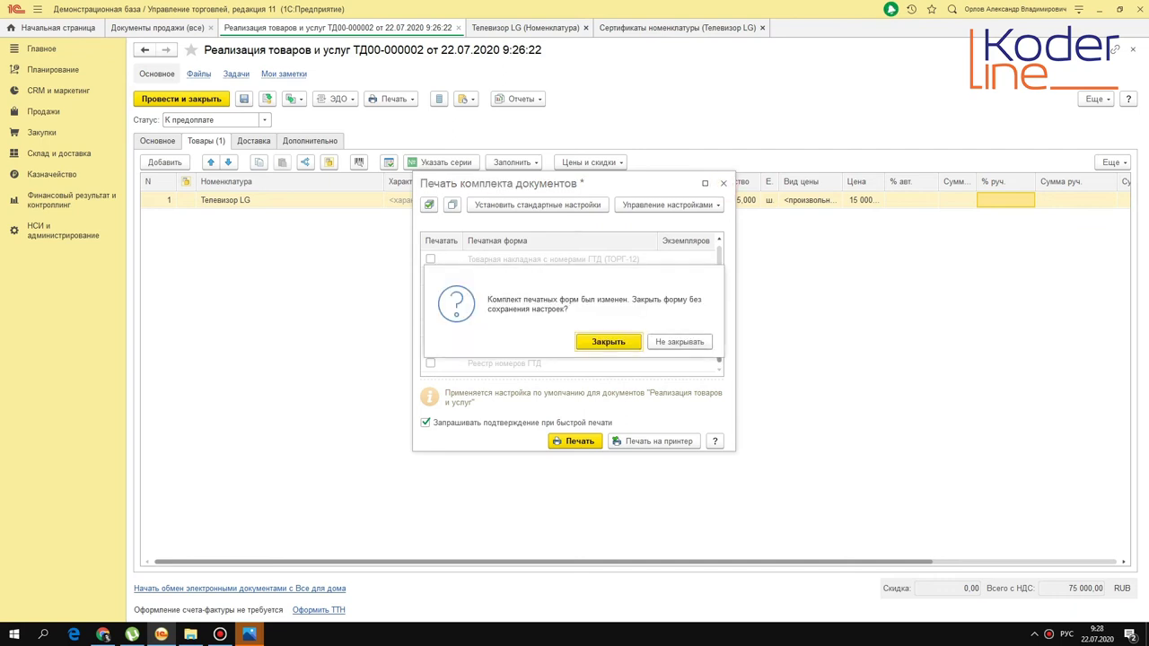
left_click(664, 339)
left_click(723, 183)
left_click(614, 339)
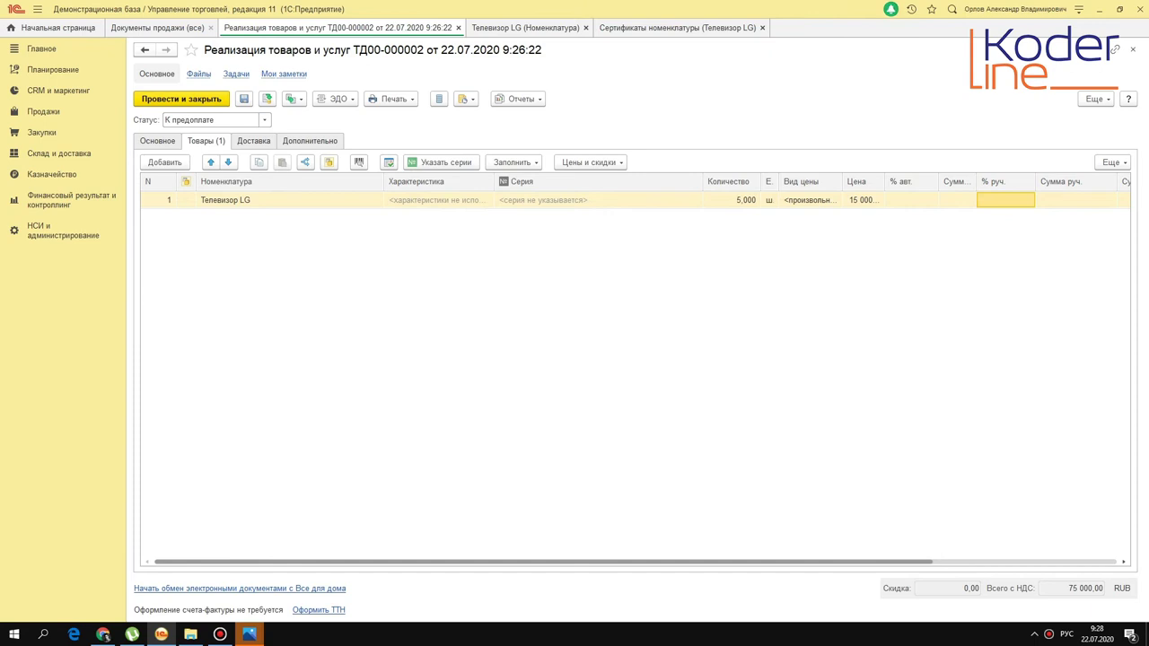
Generate the Сертификаты (реестр) print form again, check how the certificate is described, and close the form
left_click(393, 99)
key("Down")
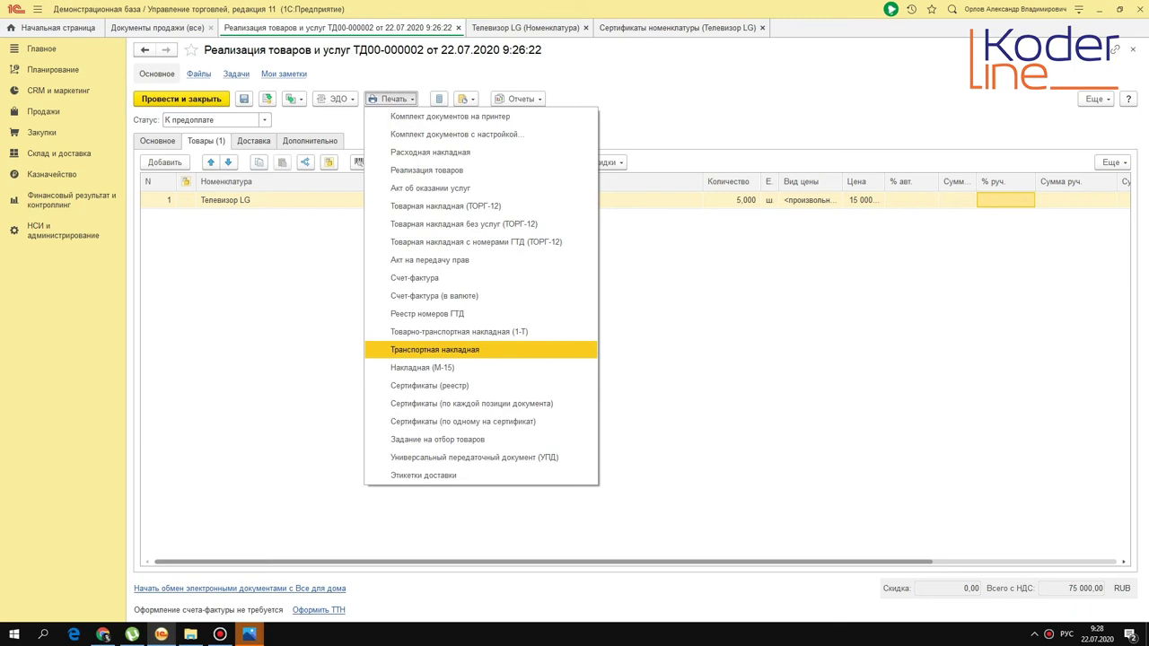
key("Down")
key("Down")
key("Return")
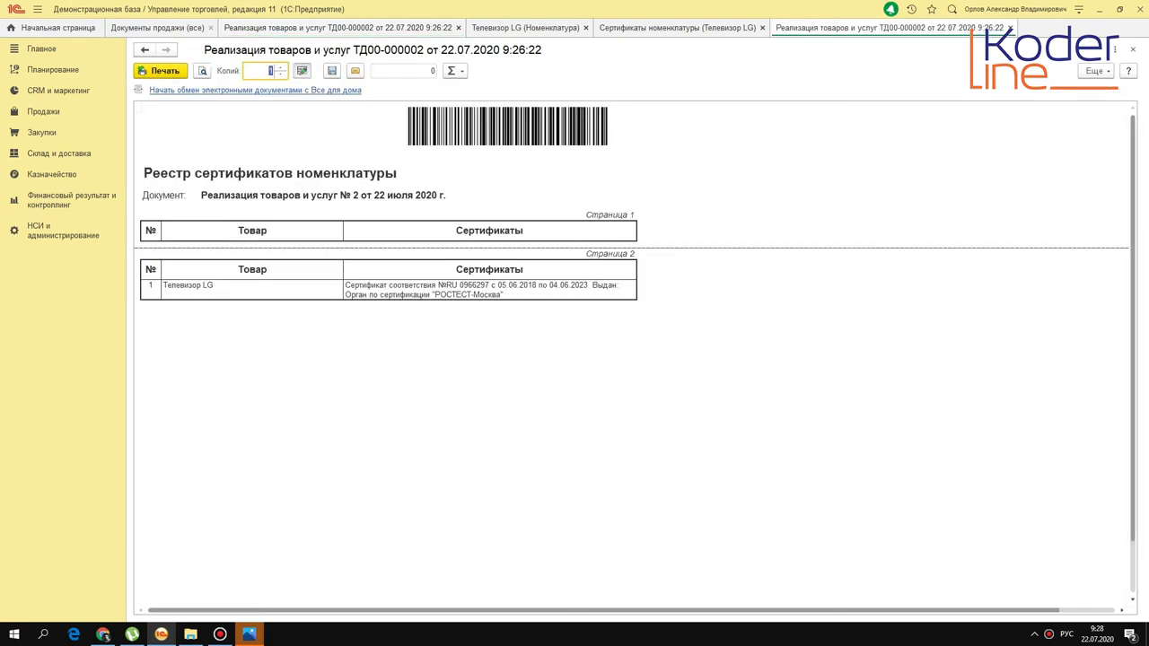
key("Escape")
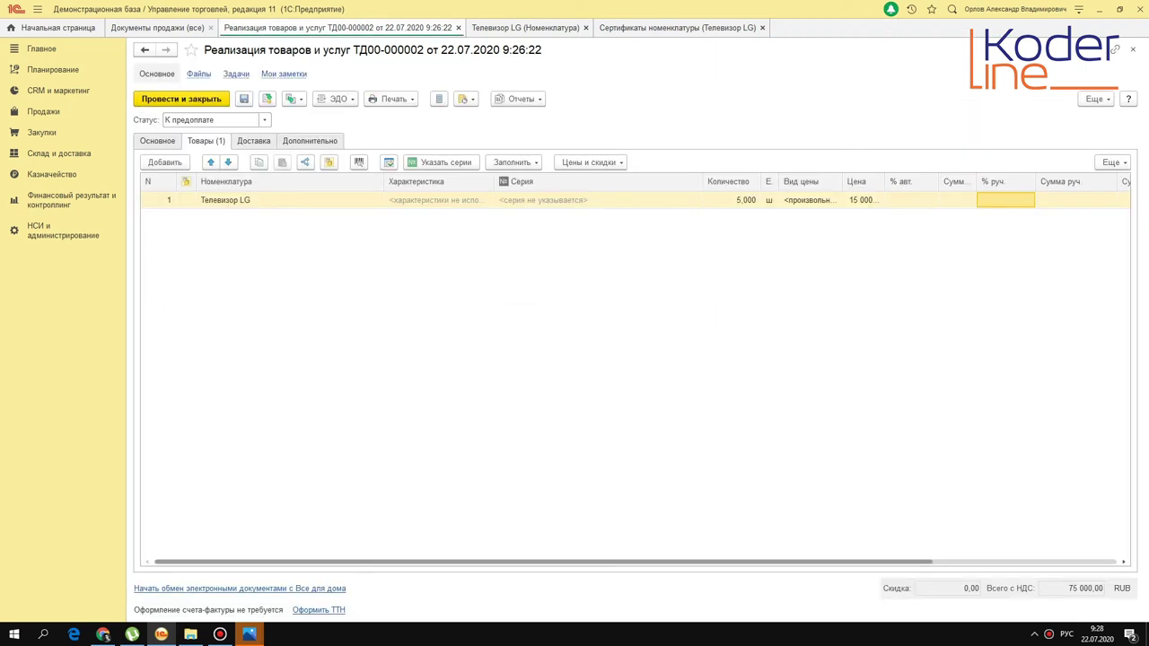
Open the product card of Телевизор LG from the goods row and open the conformity certificate from its certificate list
left_click(274, 201)
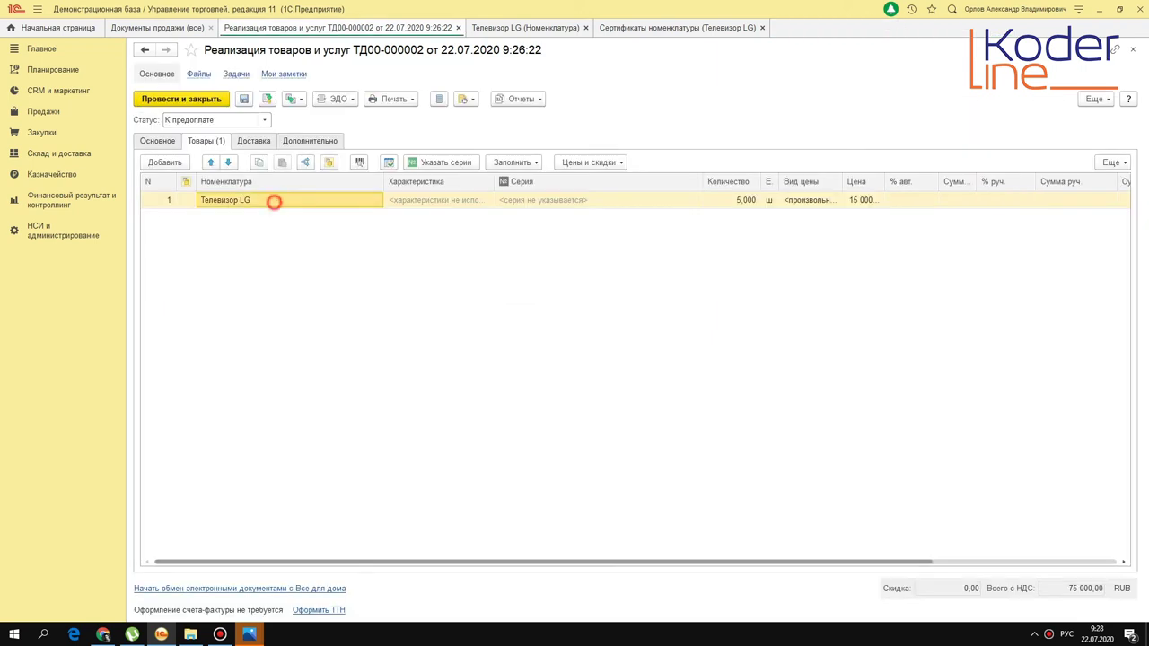
left_click(273, 201)
left_click(375, 200)
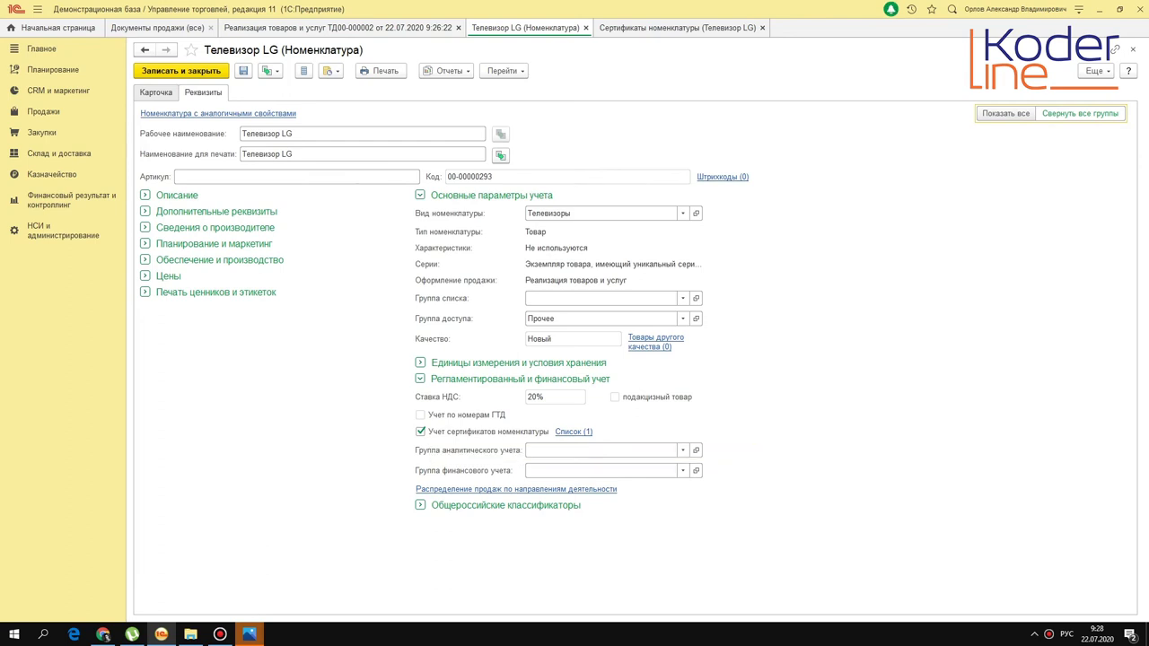
left_click(575, 431)
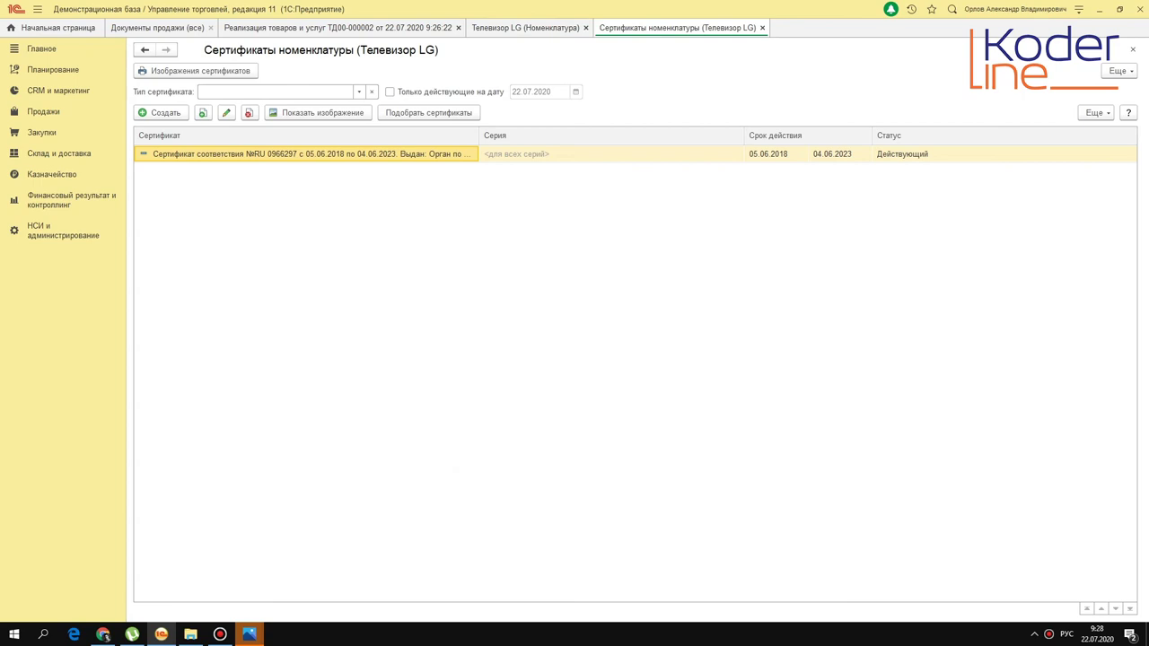
double_click(277, 152)
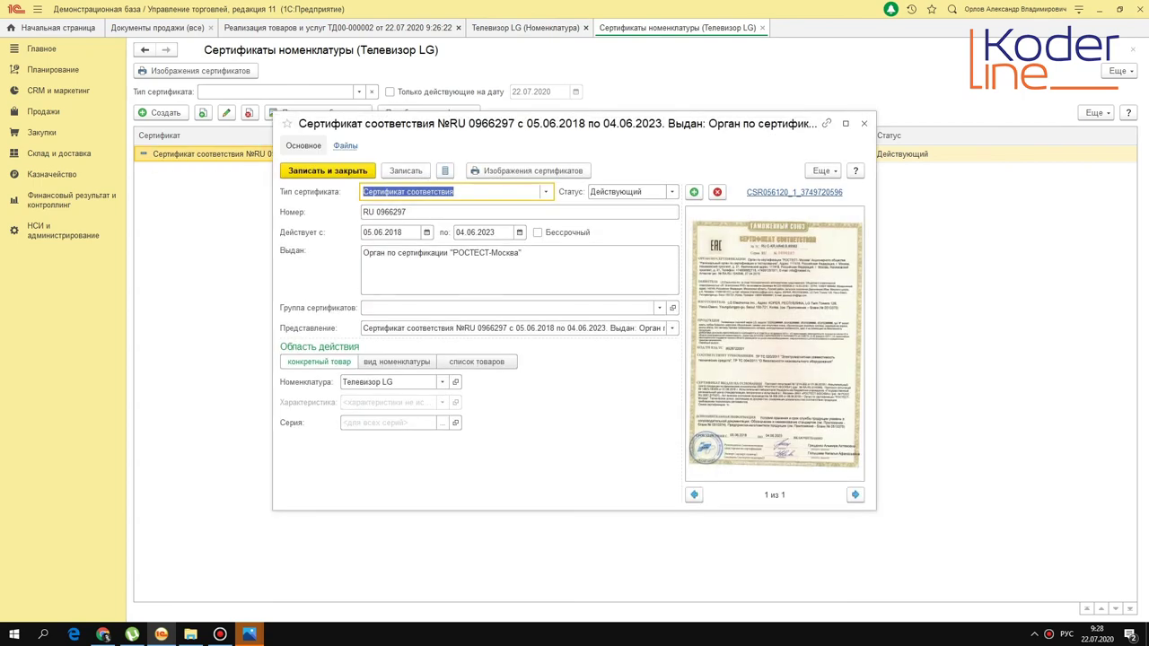
Examine the certificate's status, number and validity dates
left_click(646, 192)
left_click(647, 192)
left_click(393, 232)
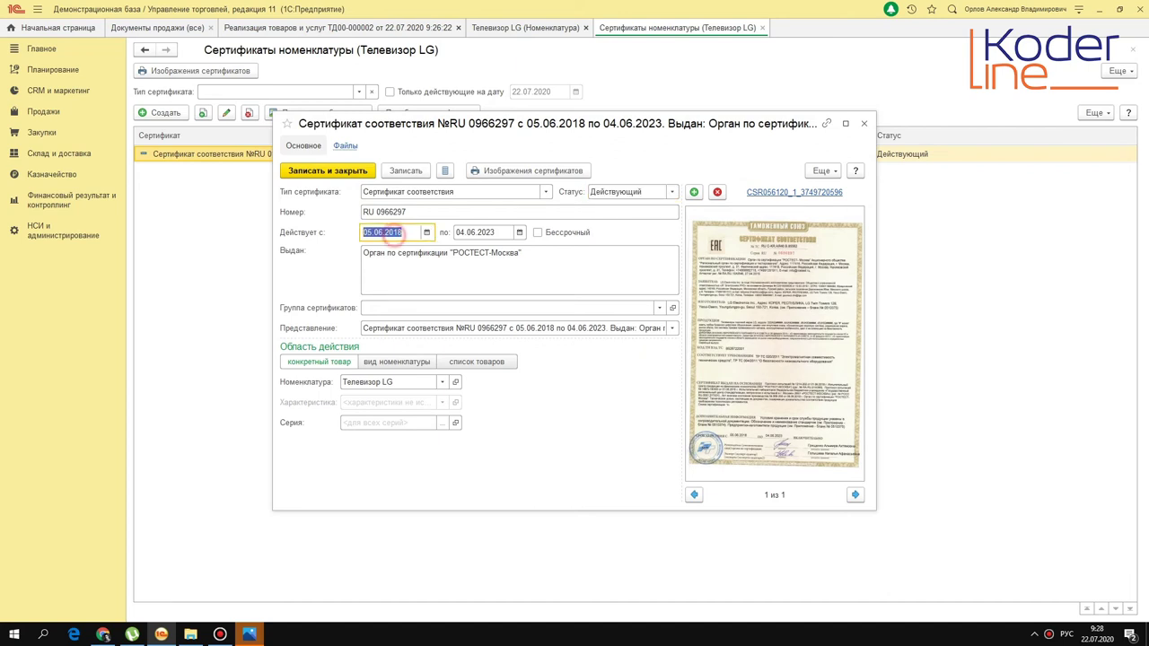
left_click(498, 232)
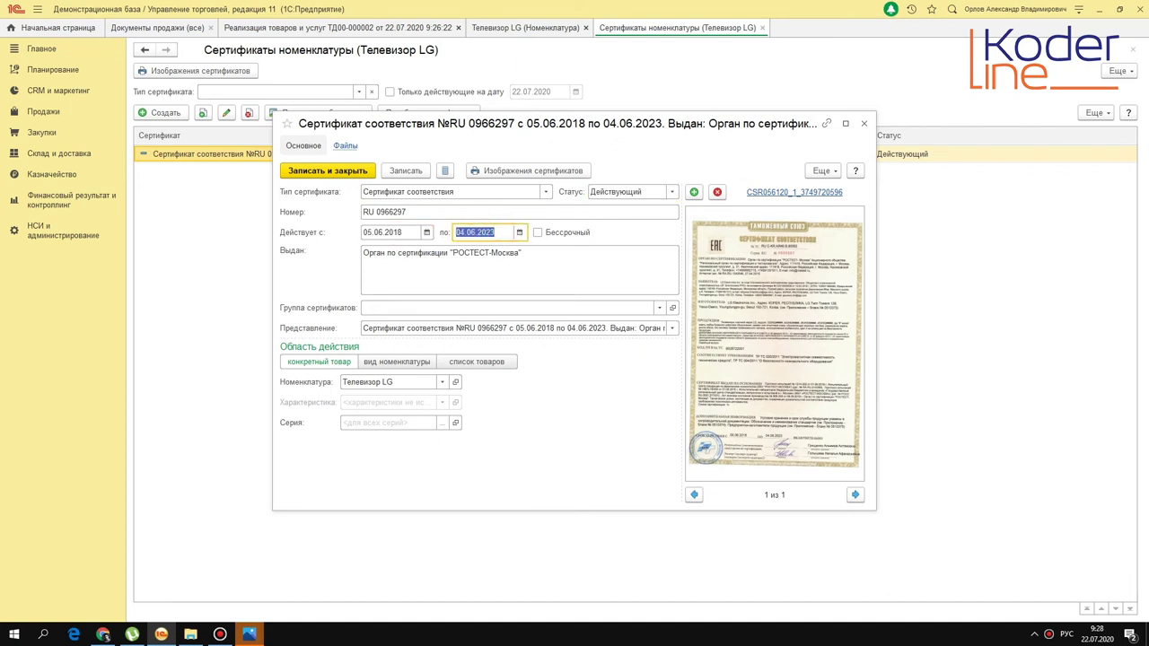
left_click(401, 212)
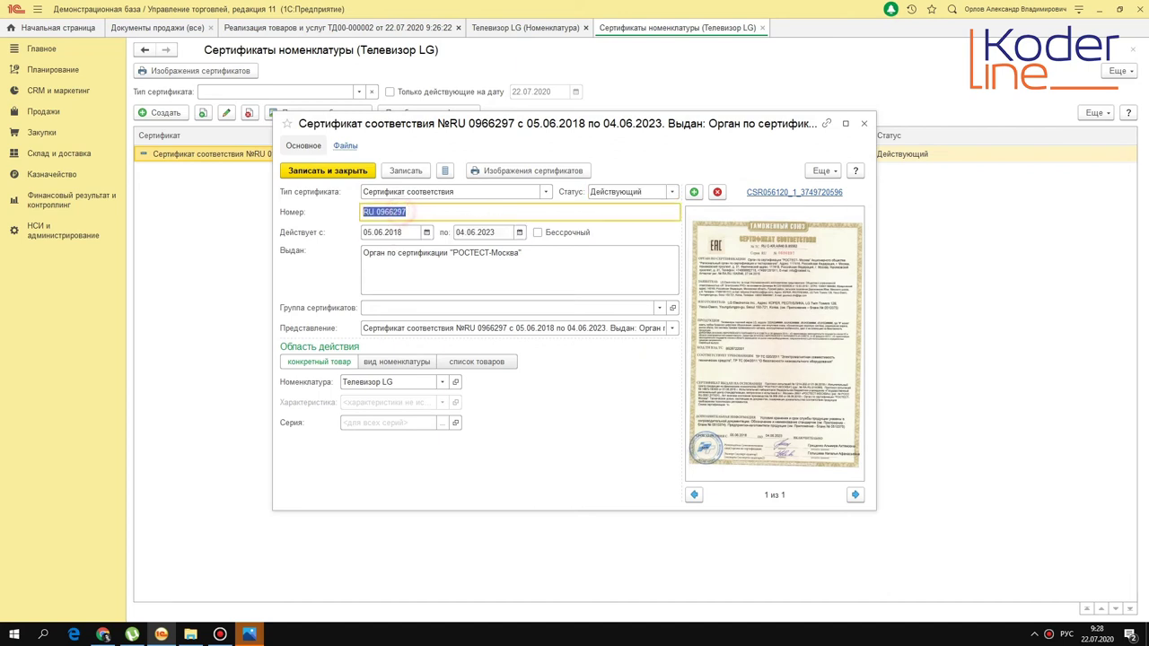
left_click(380, 235)
left_click(476, 233)
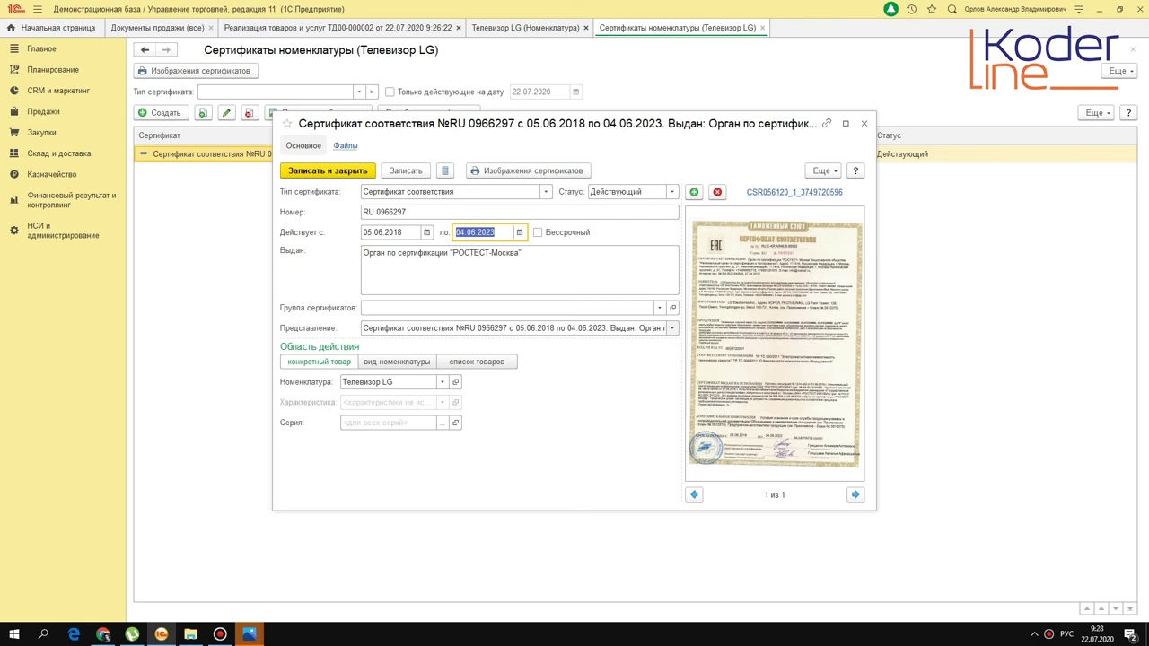
Set the certificate's presentation to Сертификат соответствия №RU 0966297 с 05.06.2018 по 04.06.2023, save the record, and close it
left_click(671, 327)
left_click(629, 359)
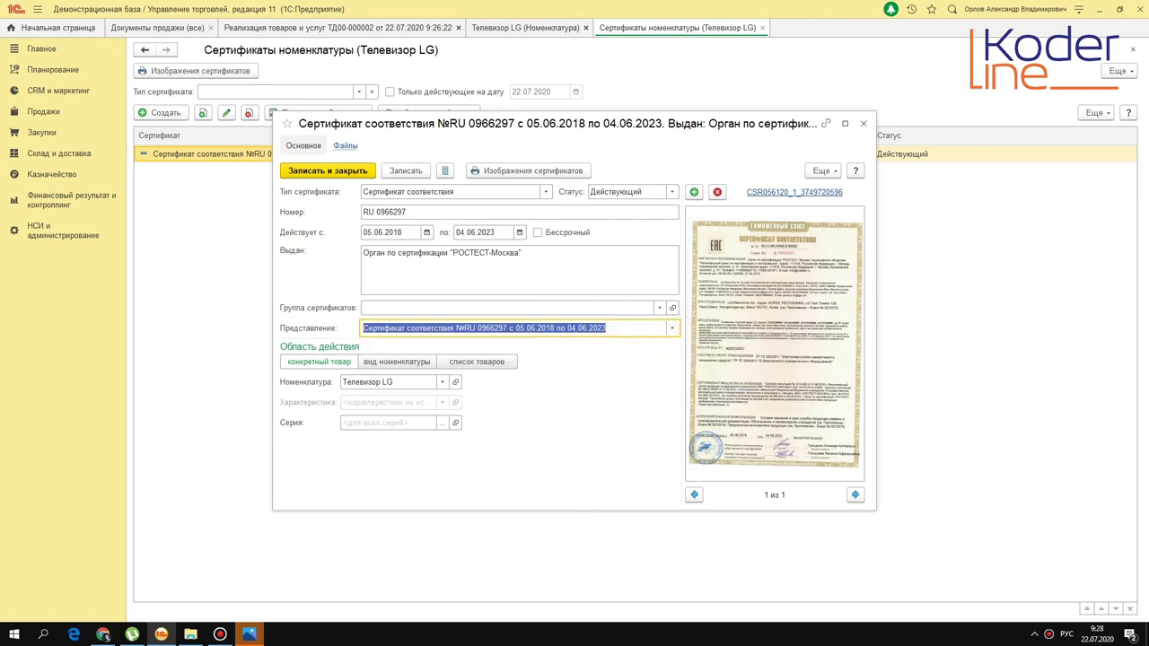
left_click(406, 171)
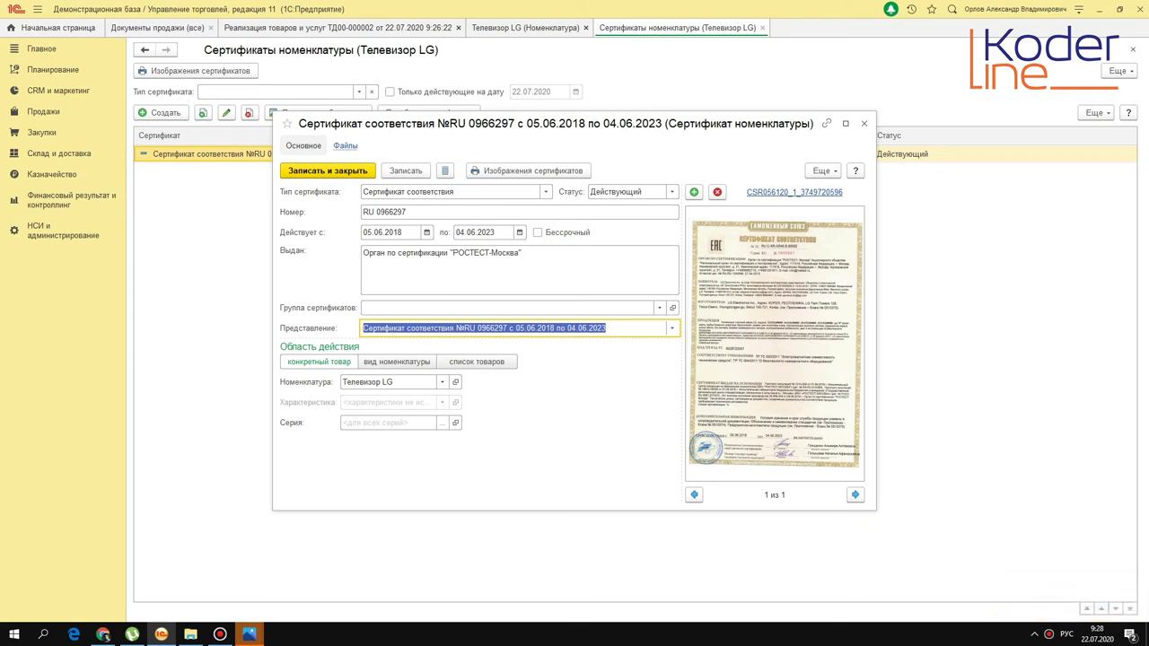
left_click(863, 122)
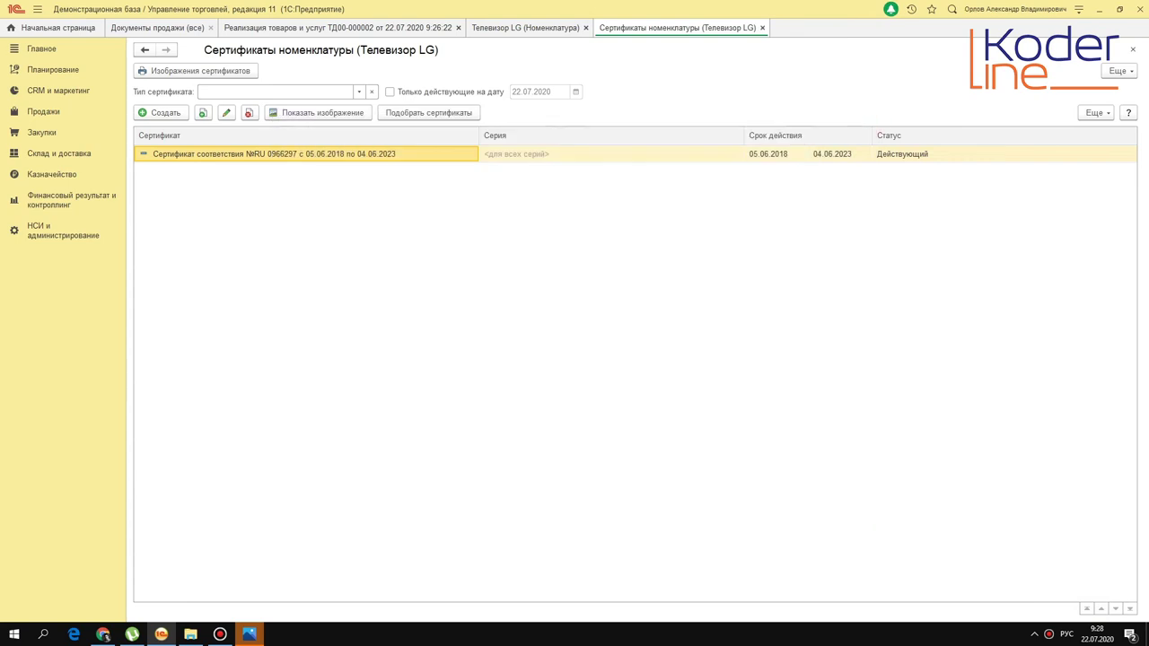
Close the certificate list, return to the sale of goods document, and save the document
left_click(762, 27)
left_click(372, 28)
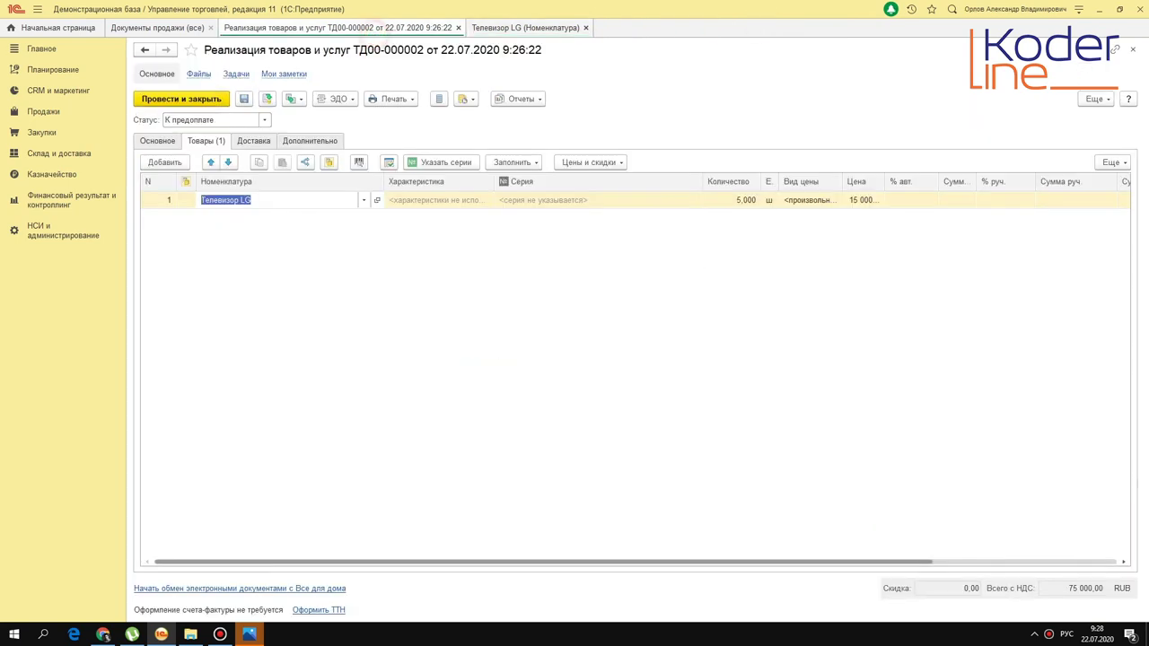
left_click(398, 254)
left_click(244, 99)
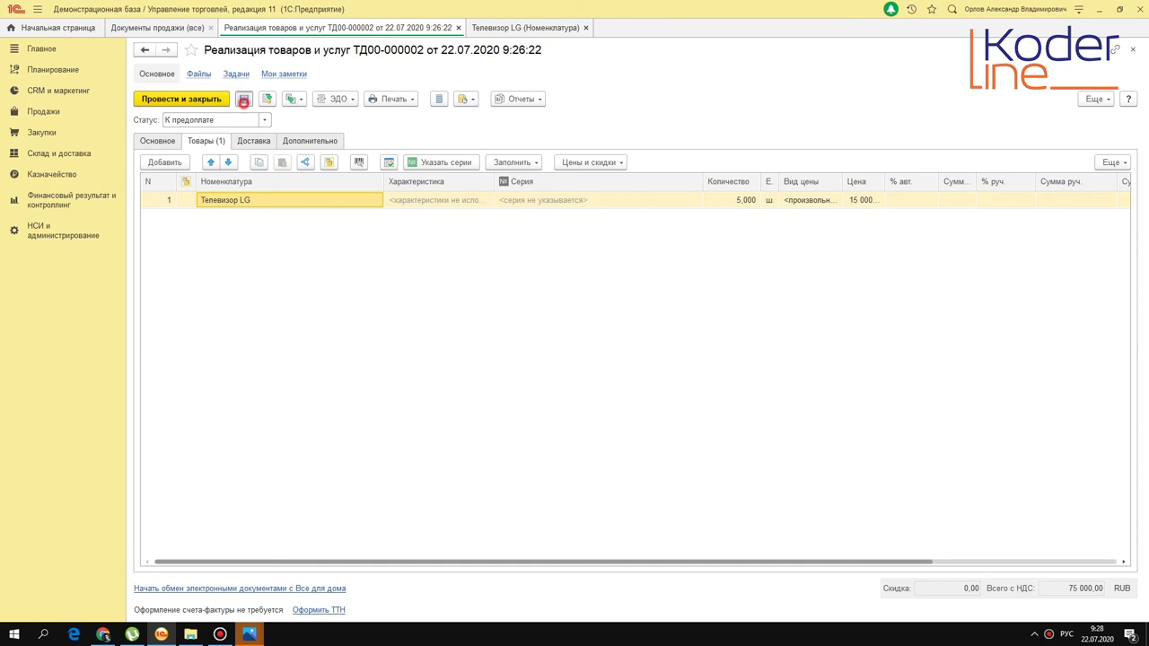
Regenerate the Сертификаты (реестр) print form, check the certificate's shortened description, and close the form
left_click(392, 98)
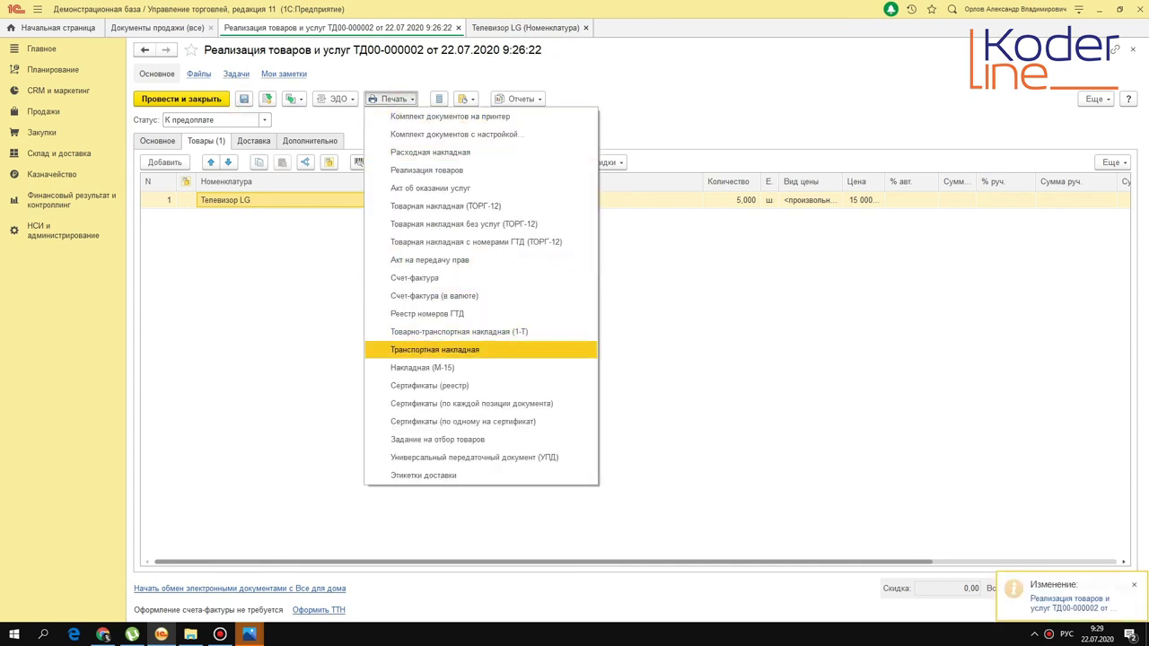
left_click(462, 386)
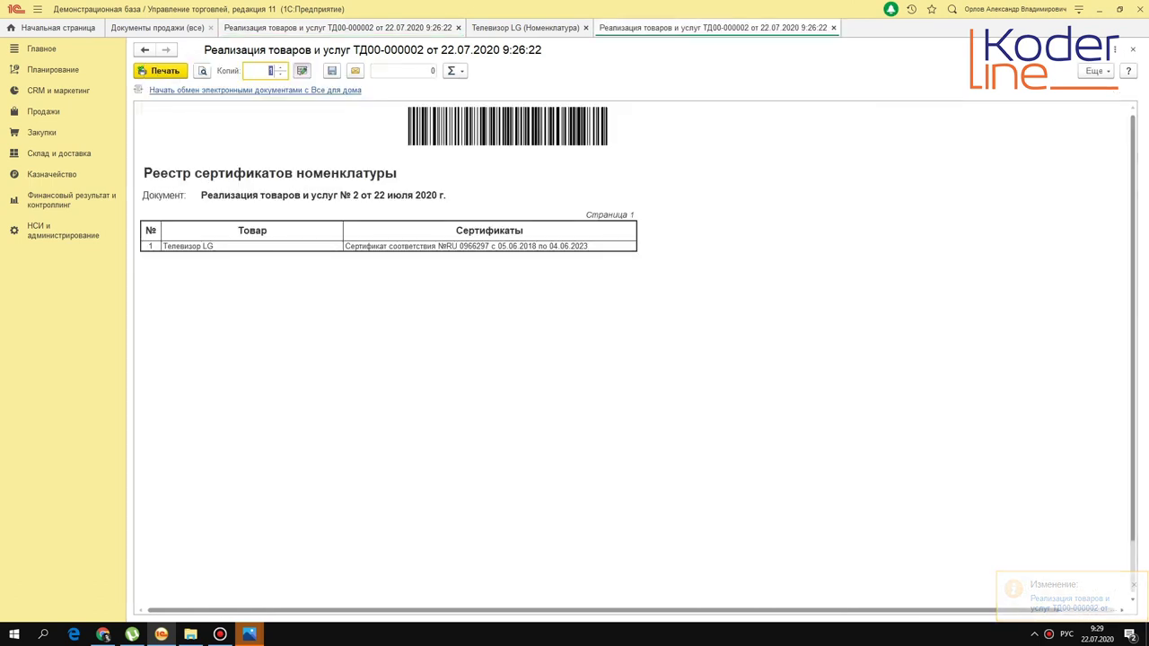
key("Escape")
left_click(391, 98)
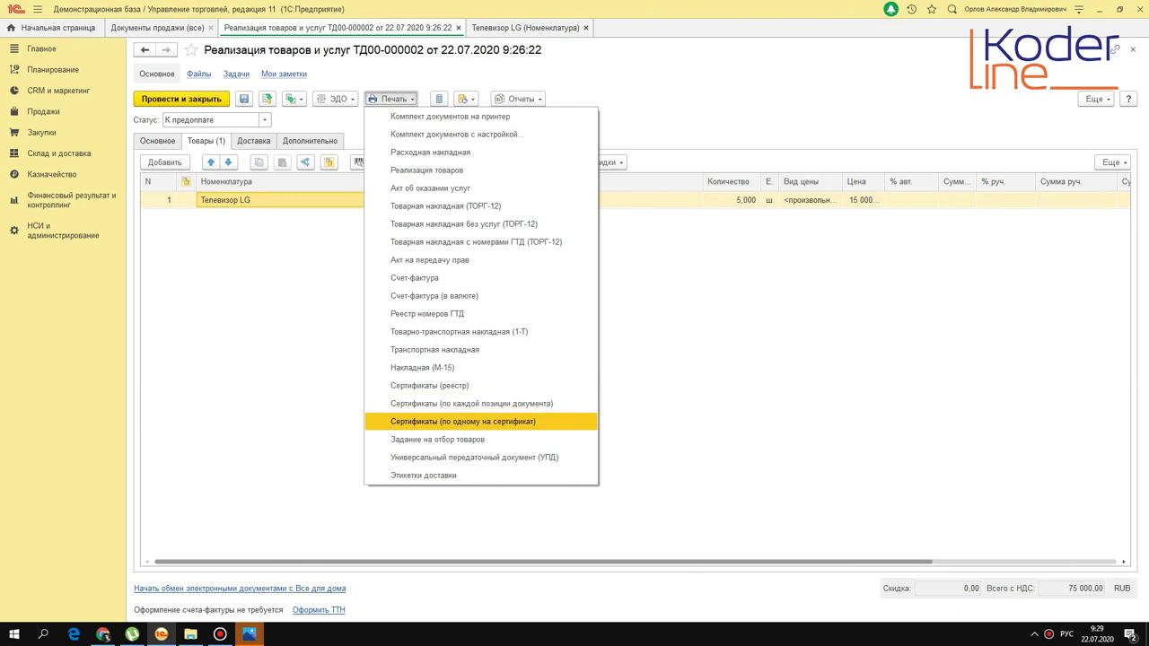
key("Up")
key("Up")
key("Up")
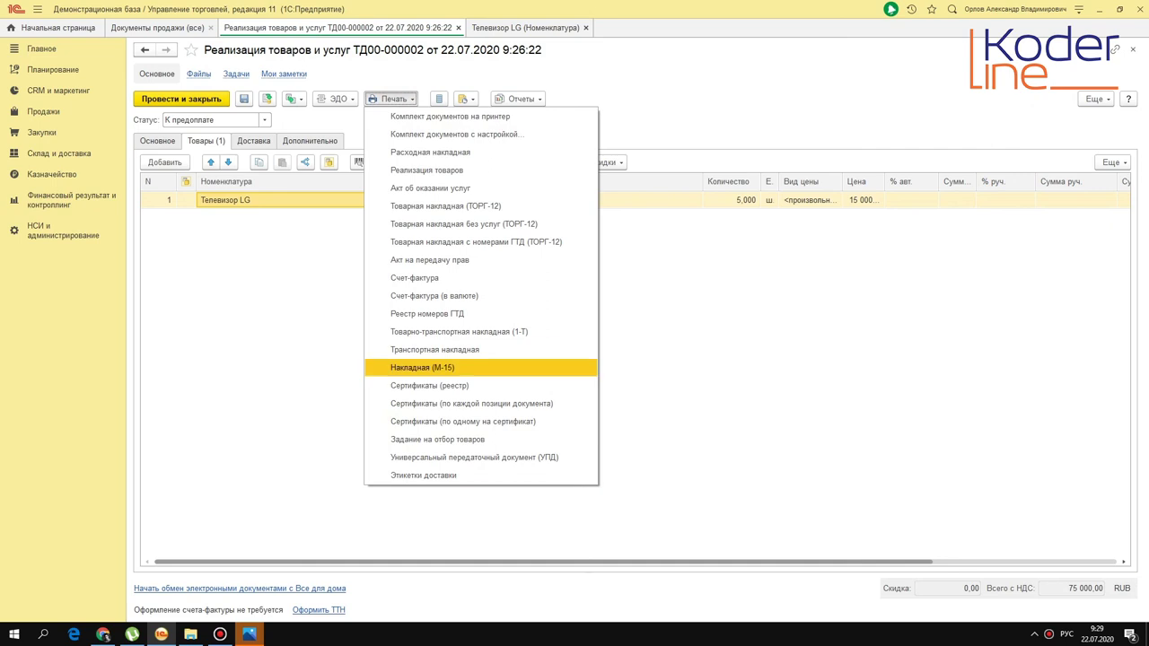
key("Return")
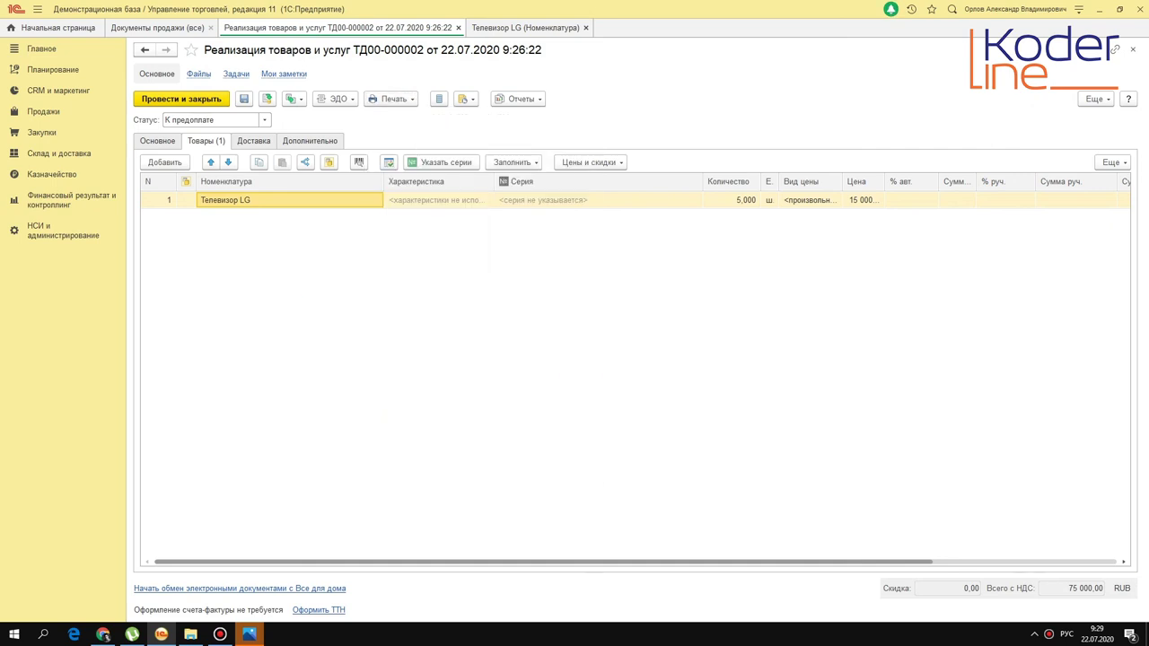